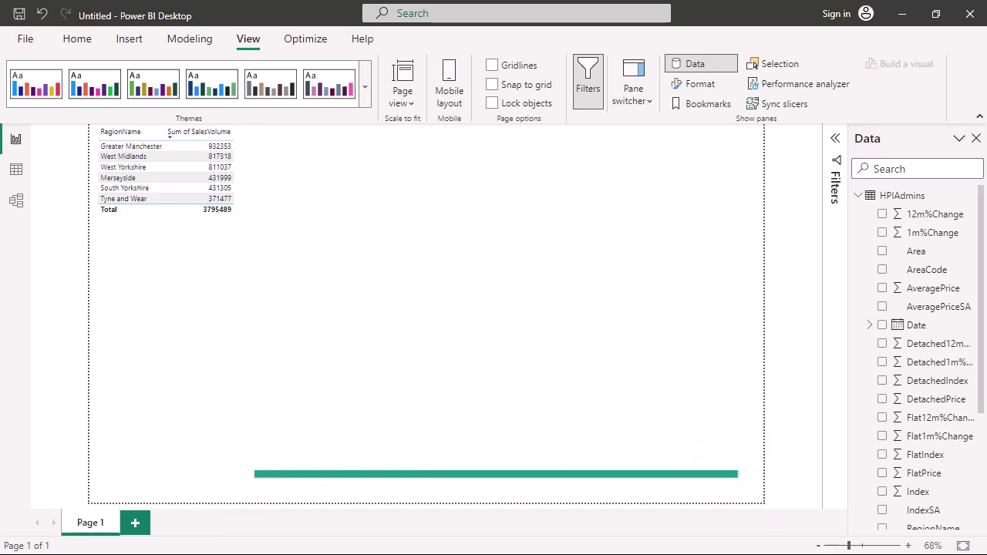
Toggle the On-object interaction preview feature in Options, then close Options without saving.
{"action": "left_click", "coordinate": [21, 38]}
{"action": "left_click", "coordinate": [89, 287]}
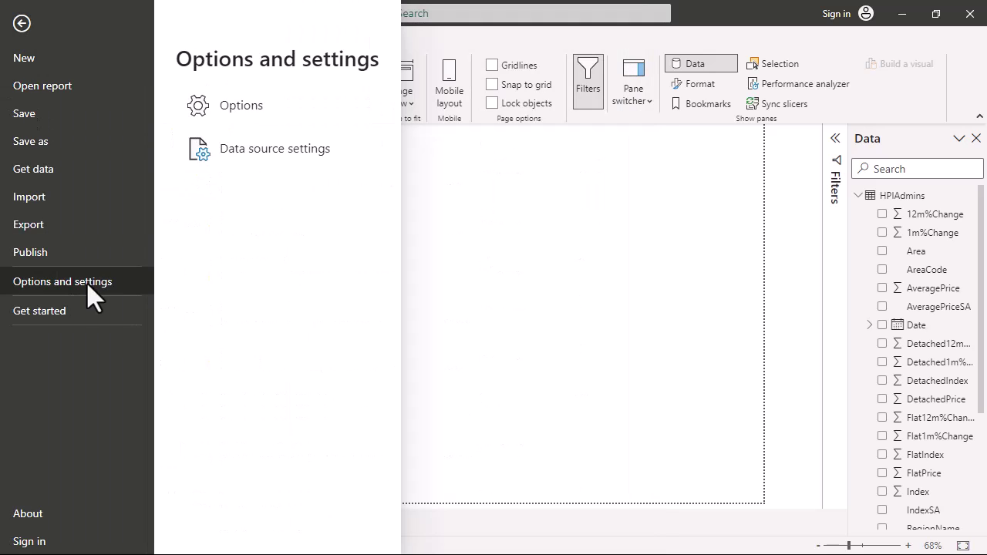
{"action": "left_click", "coordinate": [280, 108]}
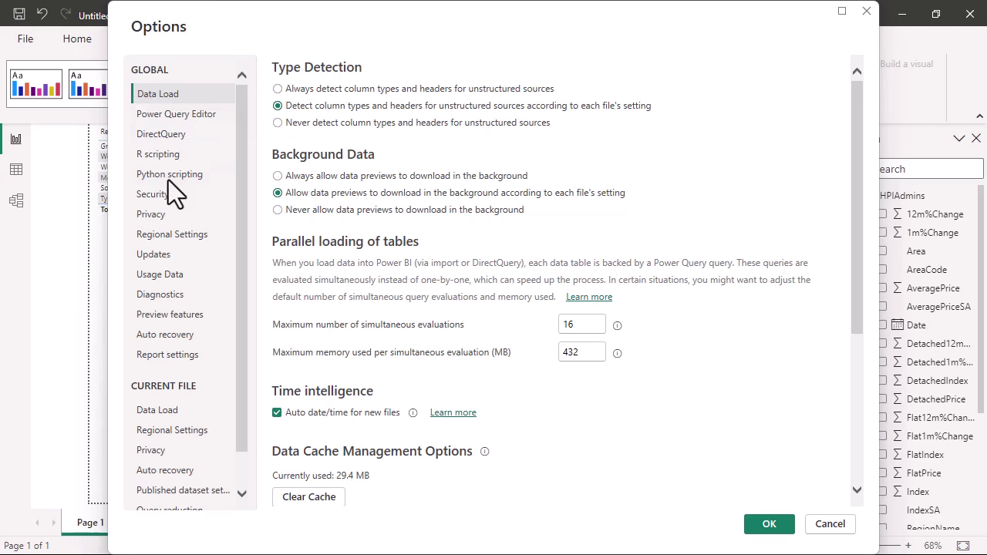
{"action": "left_click", "coordinate": [164, 313]}
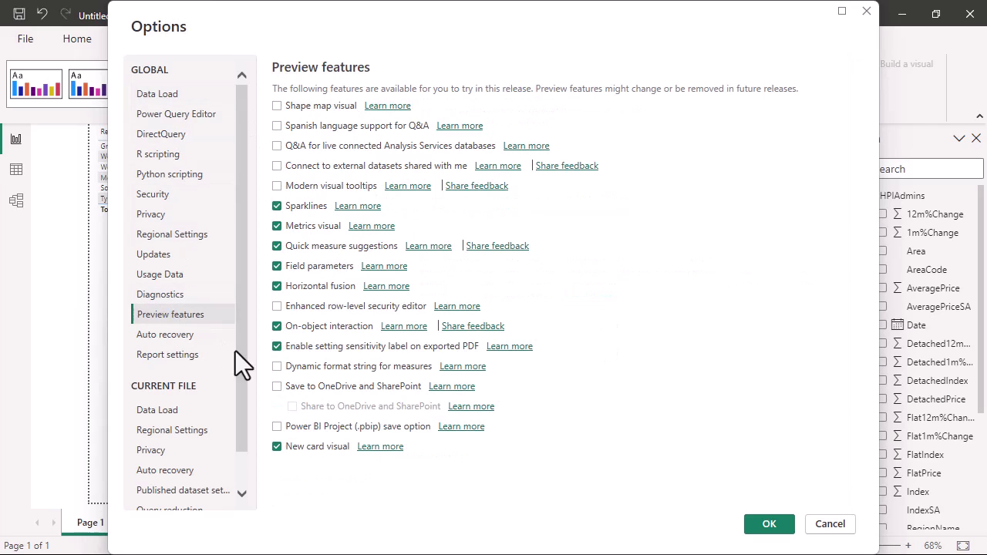
{"action": "left_click", "coordinate": [307, 327]}
{"action": "left_click", "coordinate": [829, 526]}
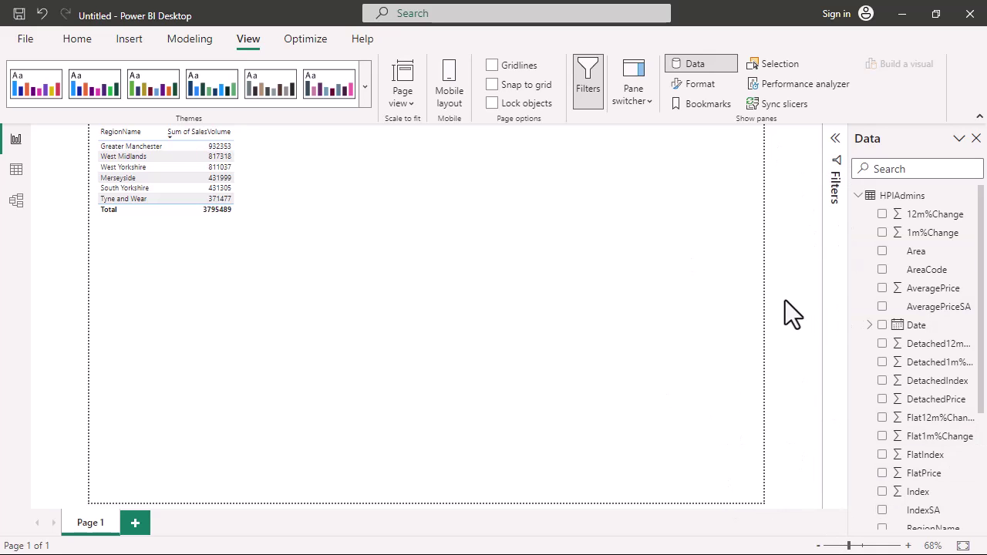
Open the region sales table's Build a visual pane and expand, then collapse, Visual types.
{"action": "left_click", "coordinate": [222, 234]}
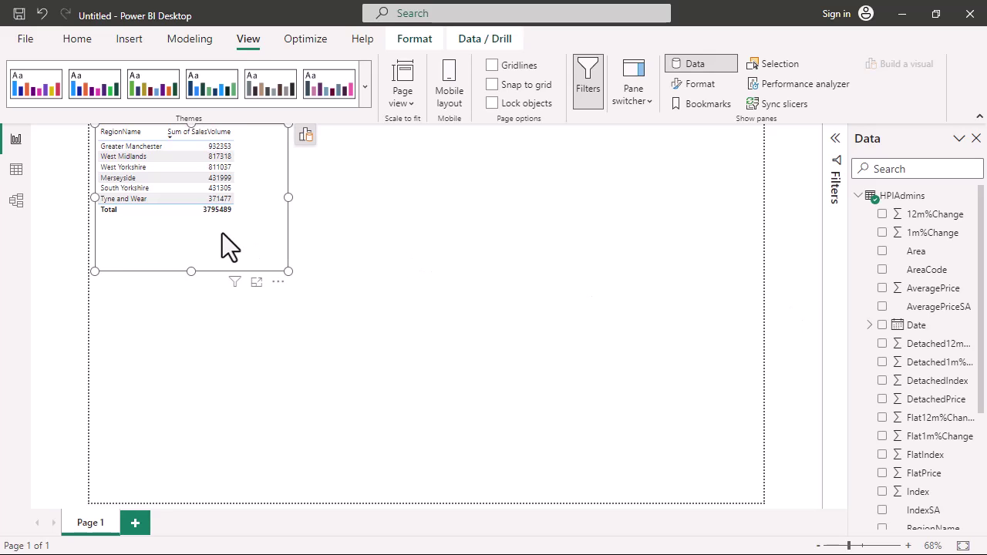
{"action": "left_click", "coordinate": [306, 136]}
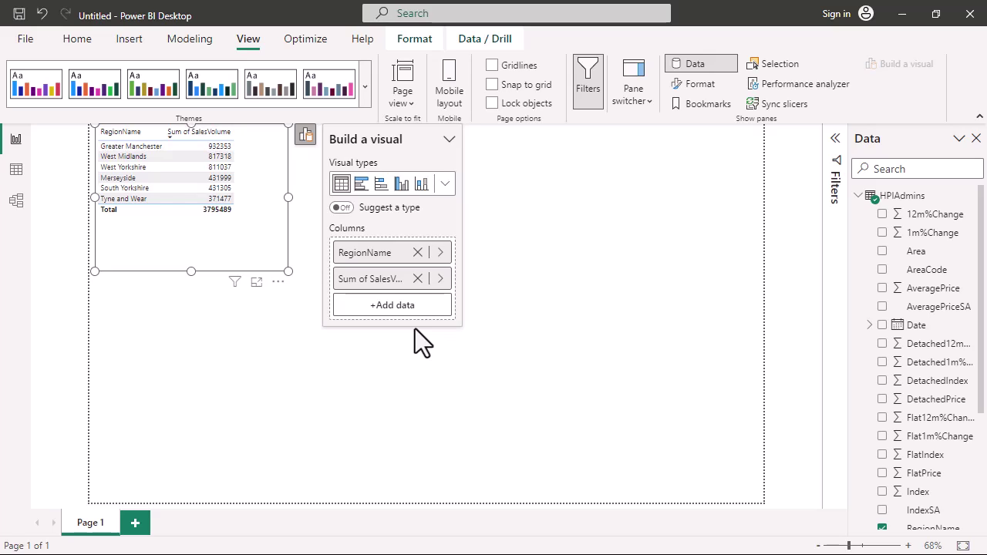
{"action": "left_click", "coordinate": [445, 186]}
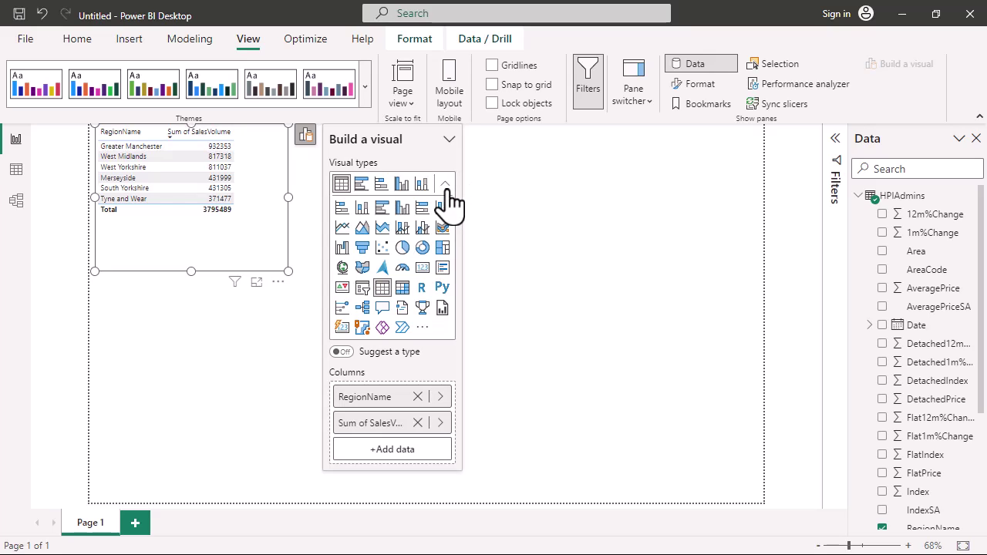
{"action": "left_click", "coordinate": [447, 189]}
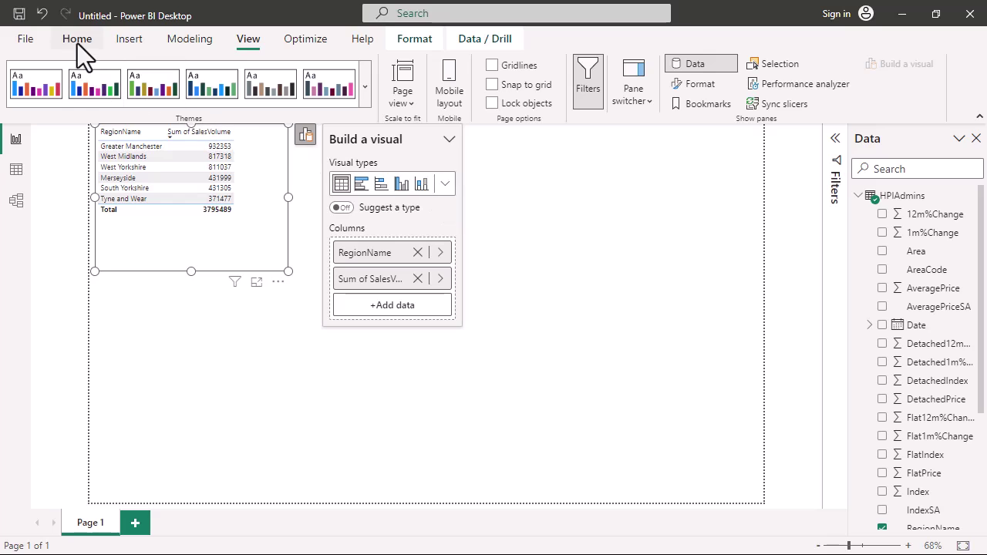
Browse the Insert ribbon's full visuals gallery, then return to the Home tab.
{"action": "left_click", "coordinate": [117, 39]}
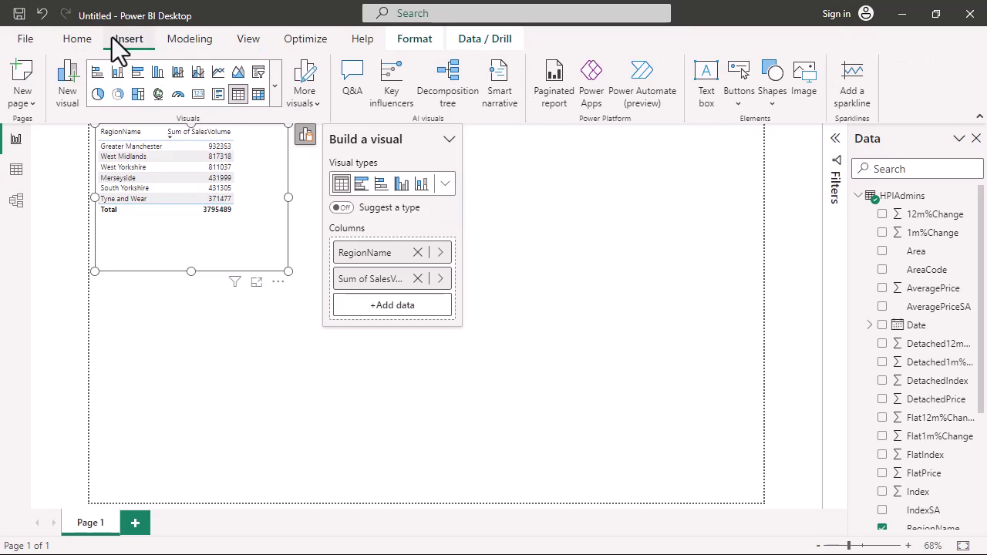
{"action": "left_click", "coordinate": [276, 88]}
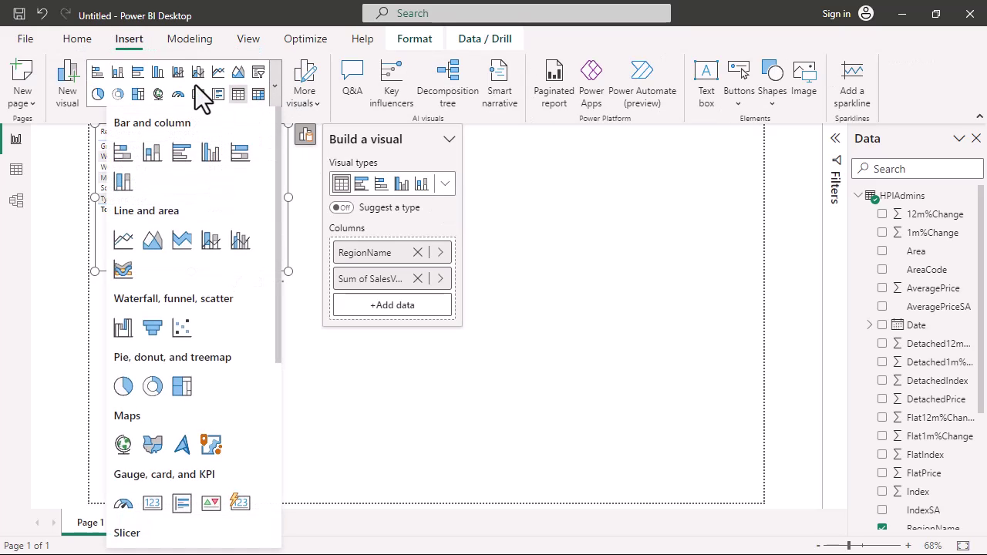
{"action": "left_click", "coordinate": [76, 44]}
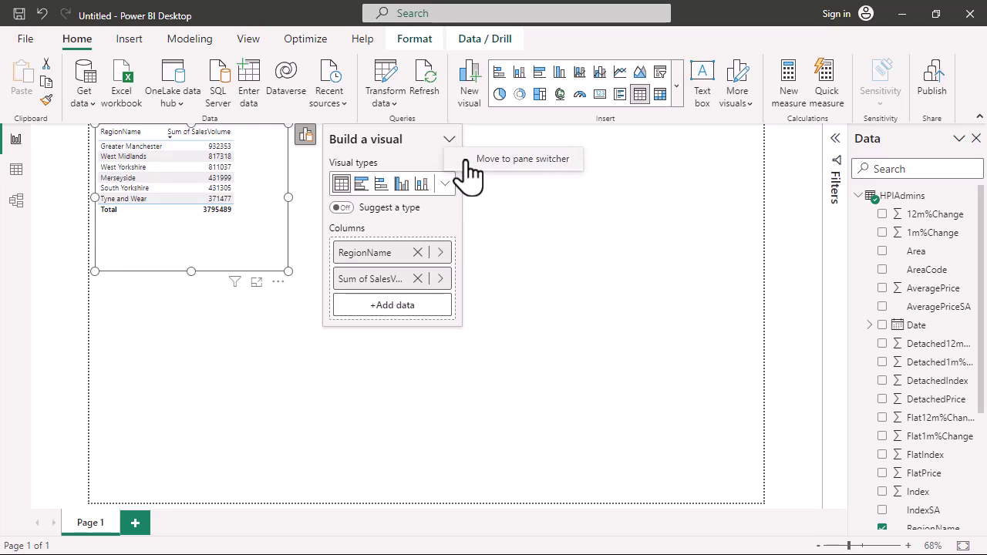
Dock the Build a visual pane on the right and bring up the Data and Format panes.
{"action": "left_click", "coordinate": [542, 166]}
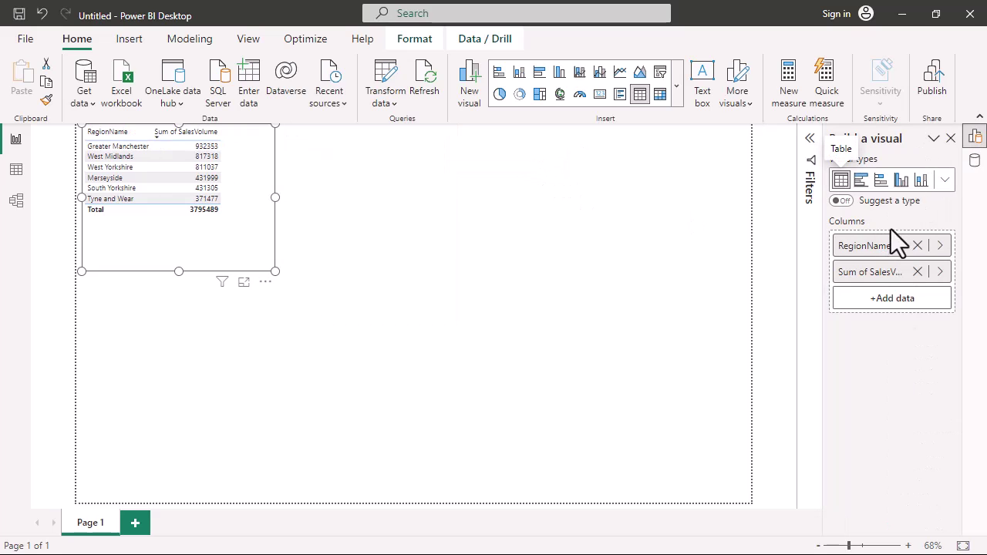
{"action": "left_click", "coordinate": [975, 160]}
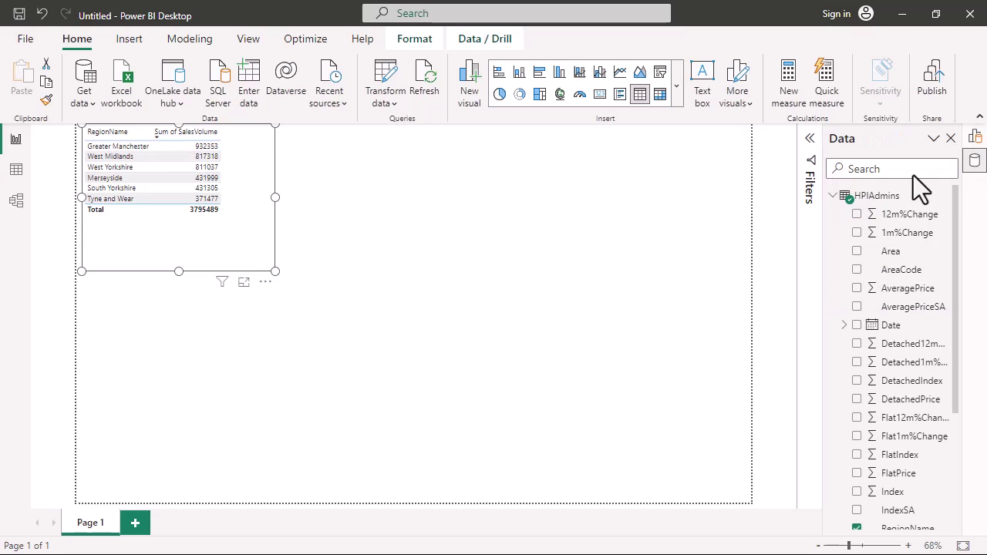
{"action": "left_click", "coordinate": [249, 39]}
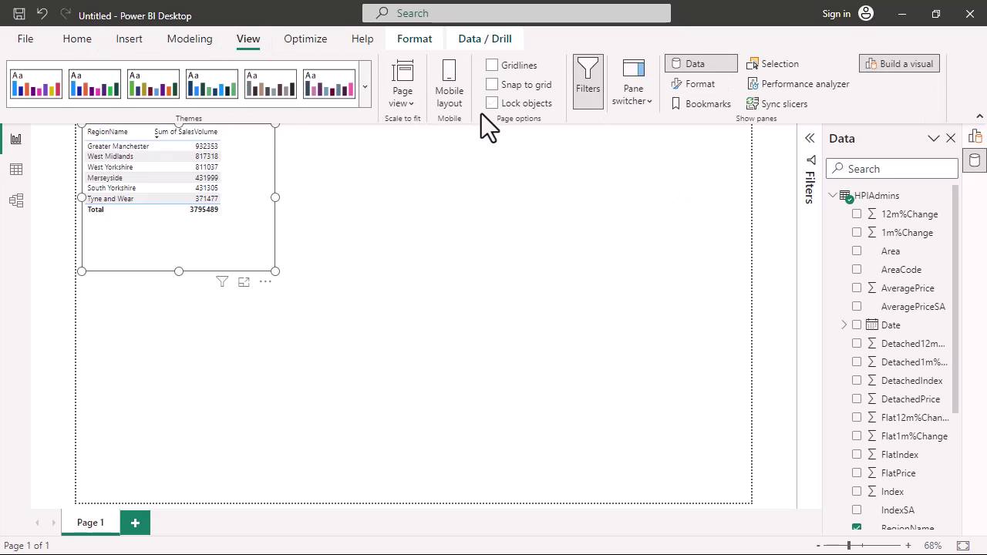
{"action": "left_click", "coordinate": [685, 83]}
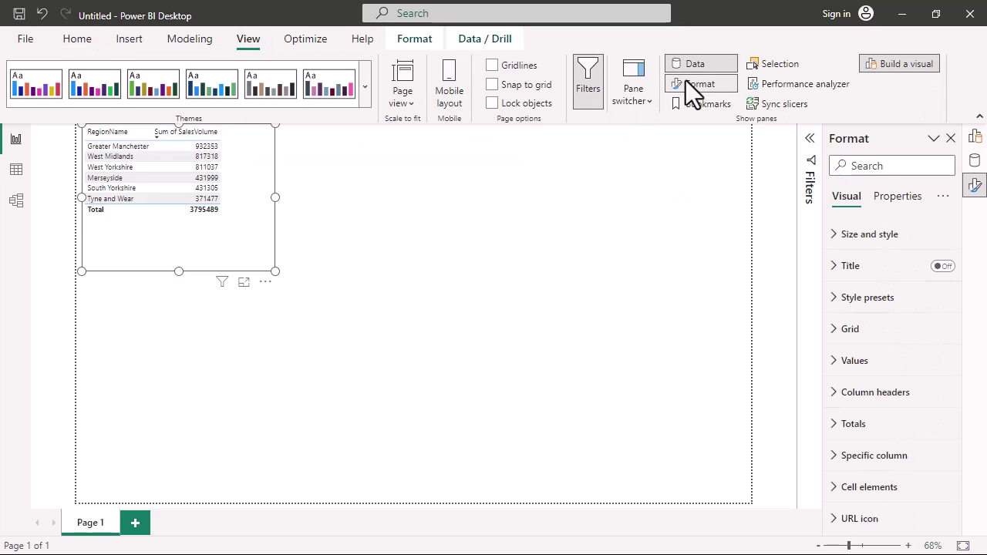
{"action": "left_click", "coordinate": [975, 161]}
Switch the docked side pane between Format, Data and Build a visual.
{"action": "left_click", "coordinate": [975, 187]}
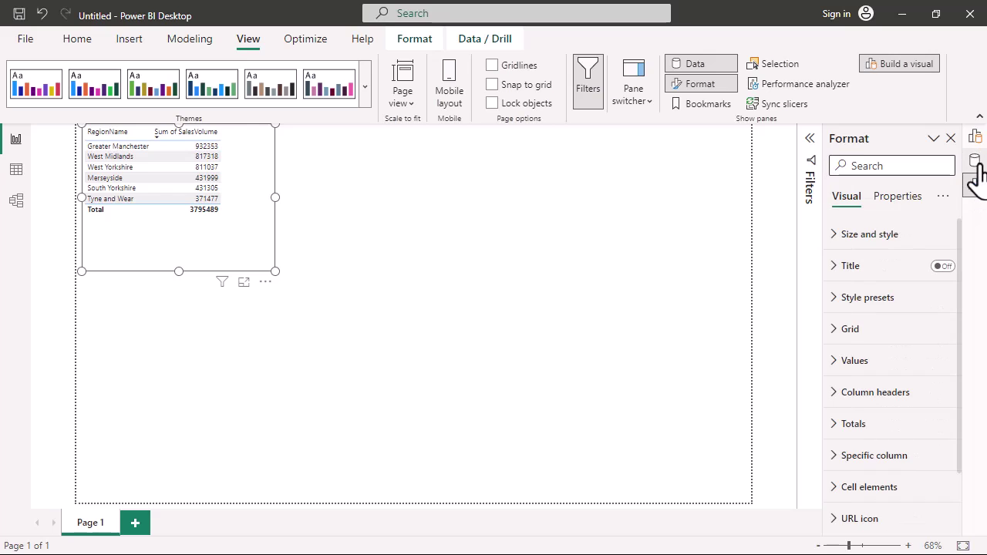
{"action": "left_click", "coordinate": [974, 160]}
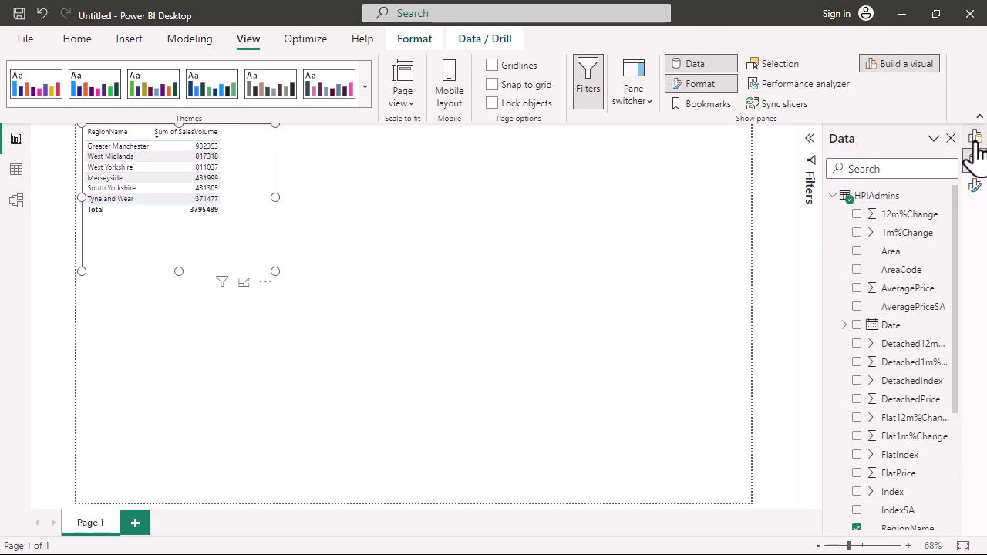
{"action": "left_click", "coordinate": [974, 137]}
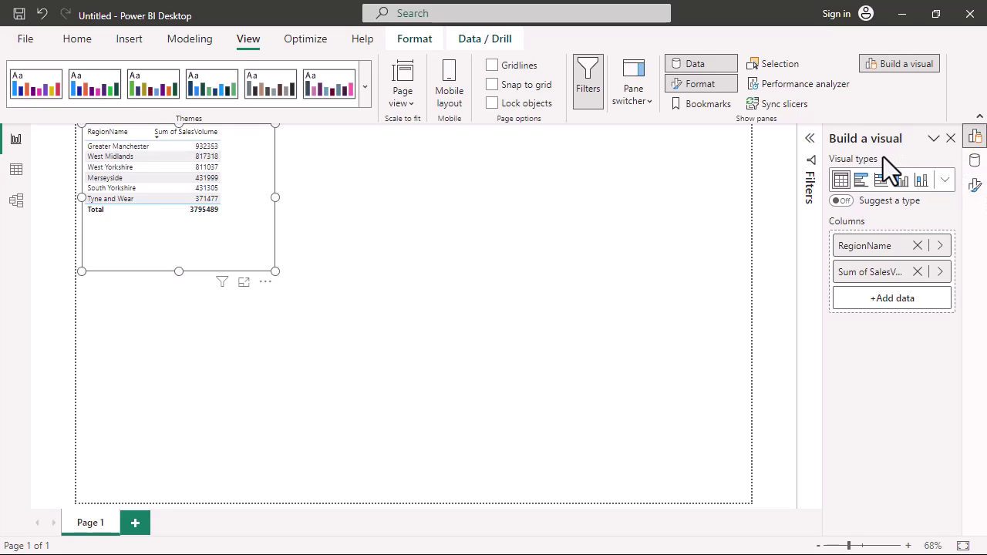
{"action": "left_click", "coordinate": [976, 162]}
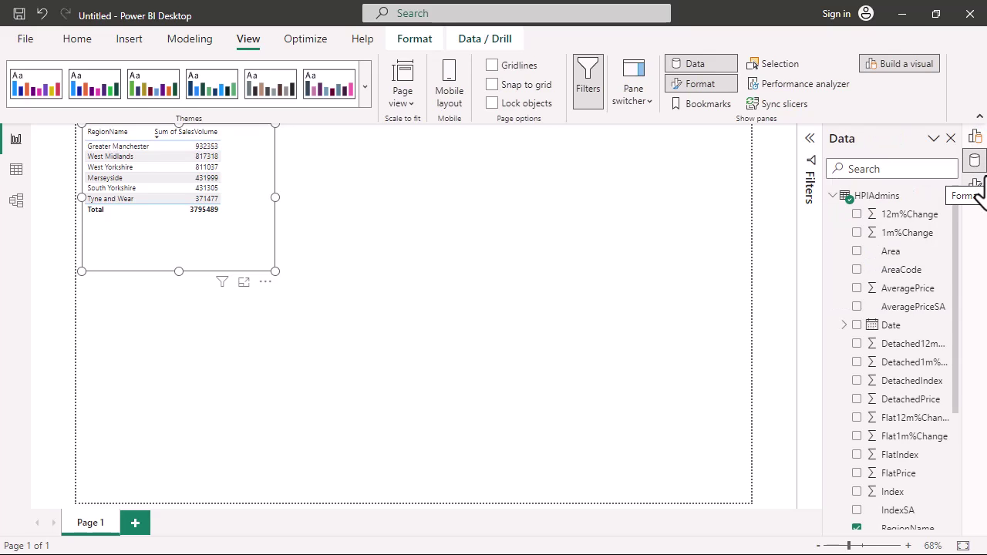
{"action": "left_click", "coordinate": [976, 138]}
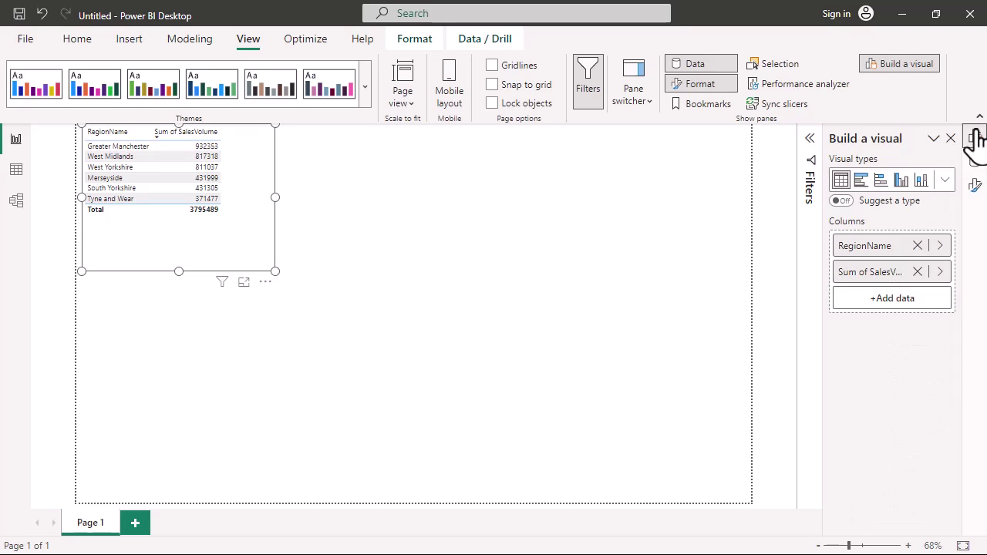
Open the +Add data field list and close it without adding a field.
{"action": "left_click", "coordinate": [883, 299]}
{"action": "mouse_move", "coordinate": [808, 91]}
{"action": "left_mouse_down"}
{"action": "mouse_move", "coordinate": [815, 153]}
{"action": "mouse_move", "coordinate": [811, 74]}
{"action": "left_mouse_up"}
{"action": "left_click", "coordinate": [894, 369]}
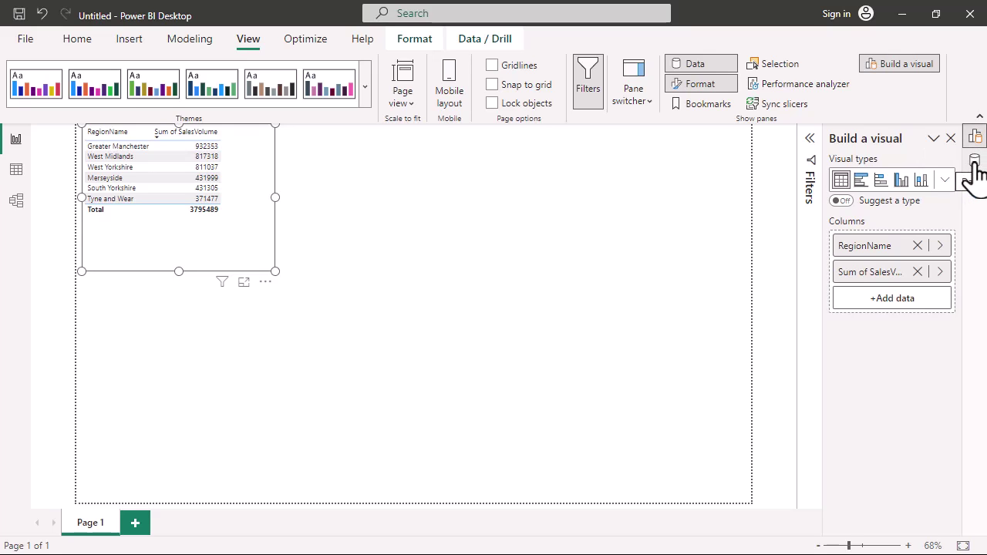
Open Data in its own pane, then add and remove DetachedPrice from the table's columns.
{"action": "right_click", "coordinate": [975, 163]}
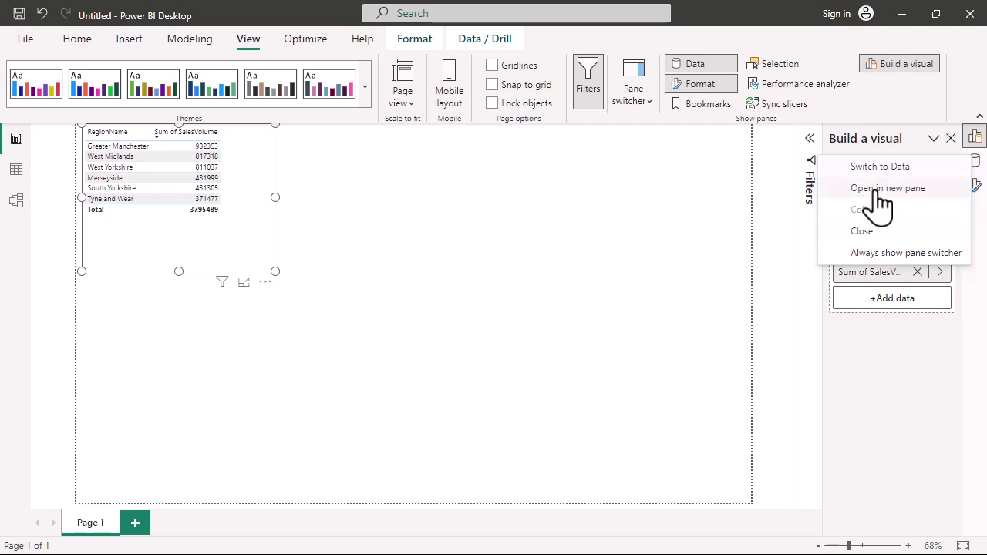
{"action": "left_click", "coordinate": [920, 190]}
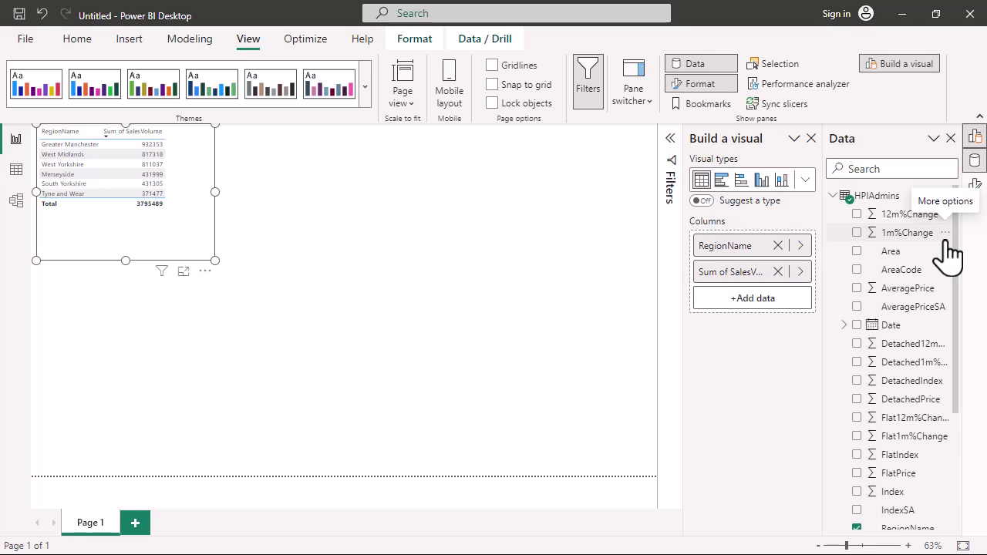
{"action": "left_click_drag", "start_coordinate": [916, 399], "coordinate": [707, 312]}
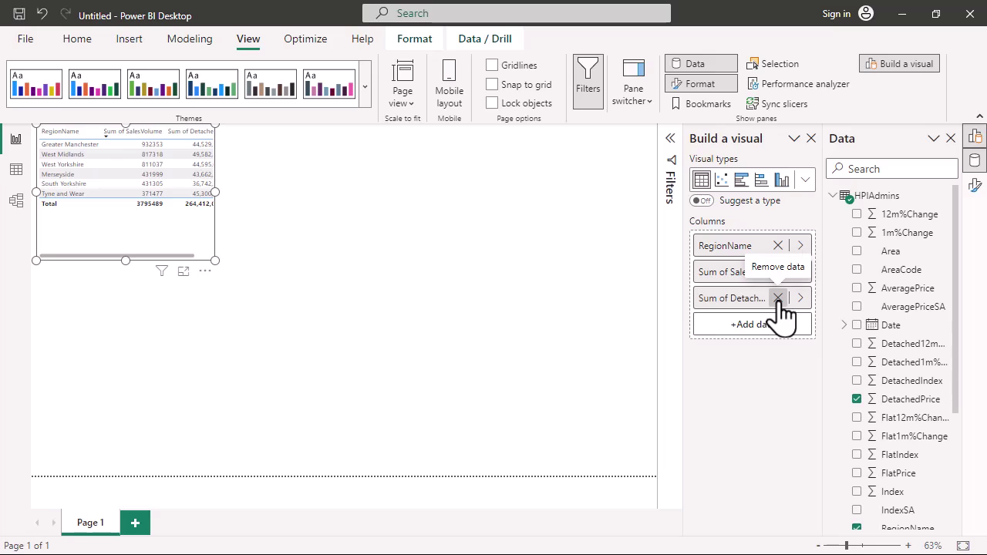
{"action": "left_click", "coordinate": [778, 298]}
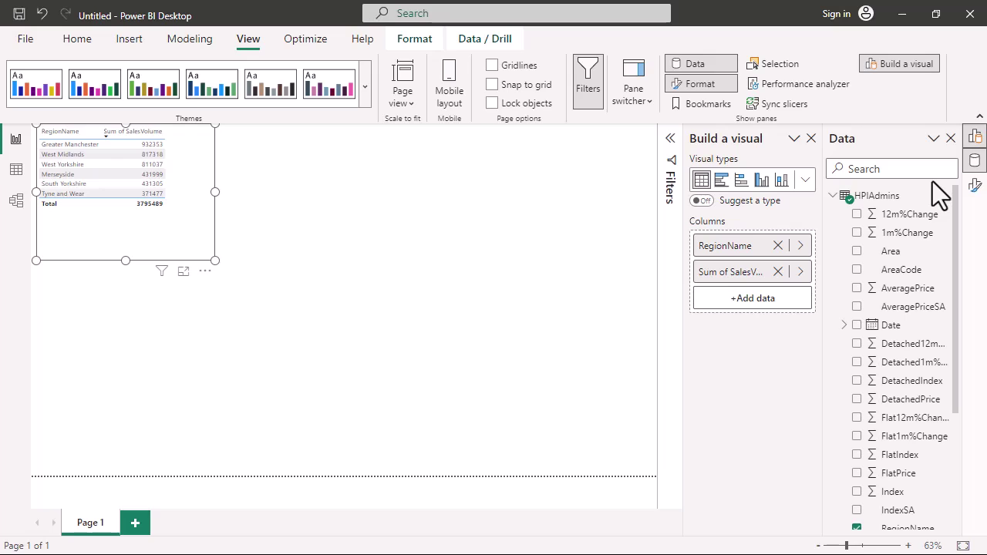
Reselect the table visual and open the Data field list as a separate pane.
{"action": "left_click", "coordinate": [367, 272]}
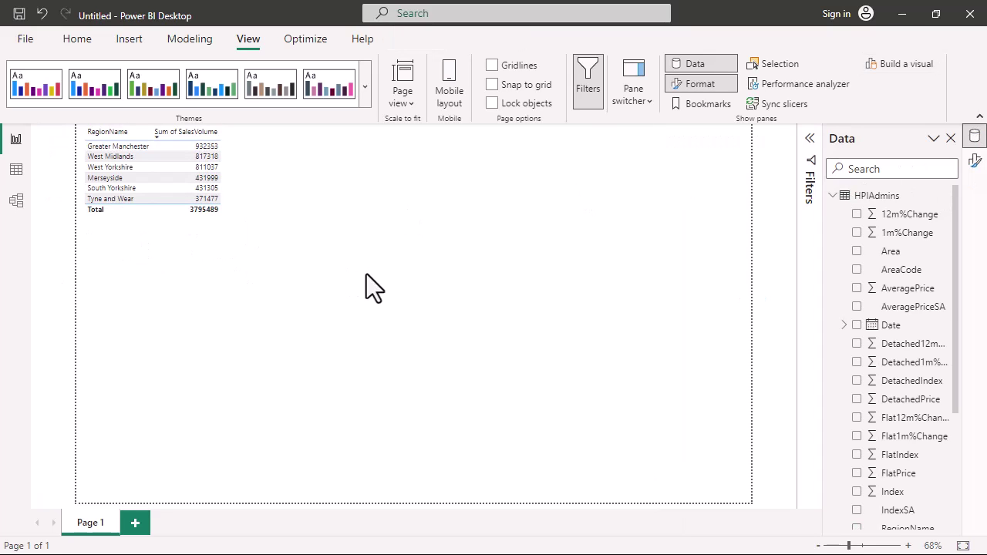
{"action": "left_click", "coordinate": [208, 239]}
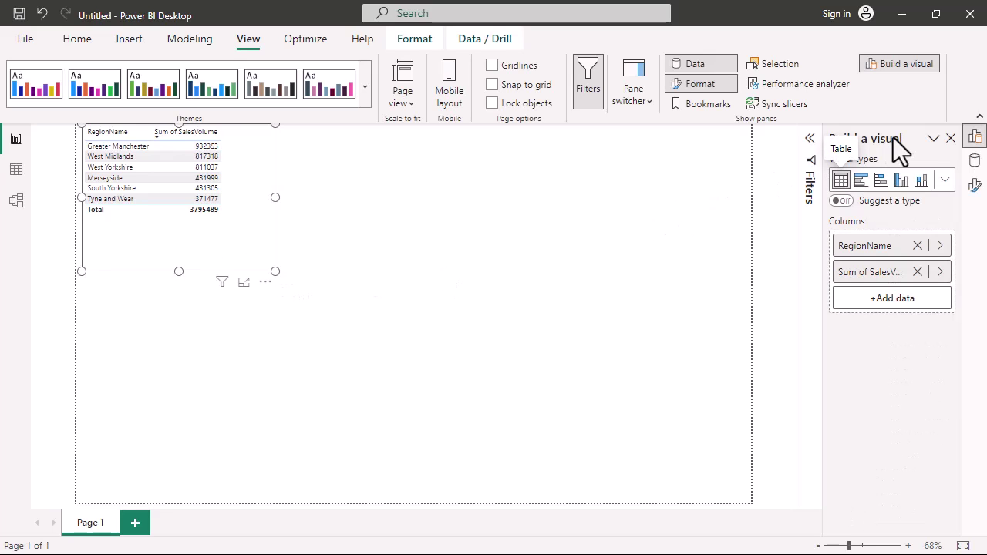
{"action": "right_click", "coordinate": [975, 160]}
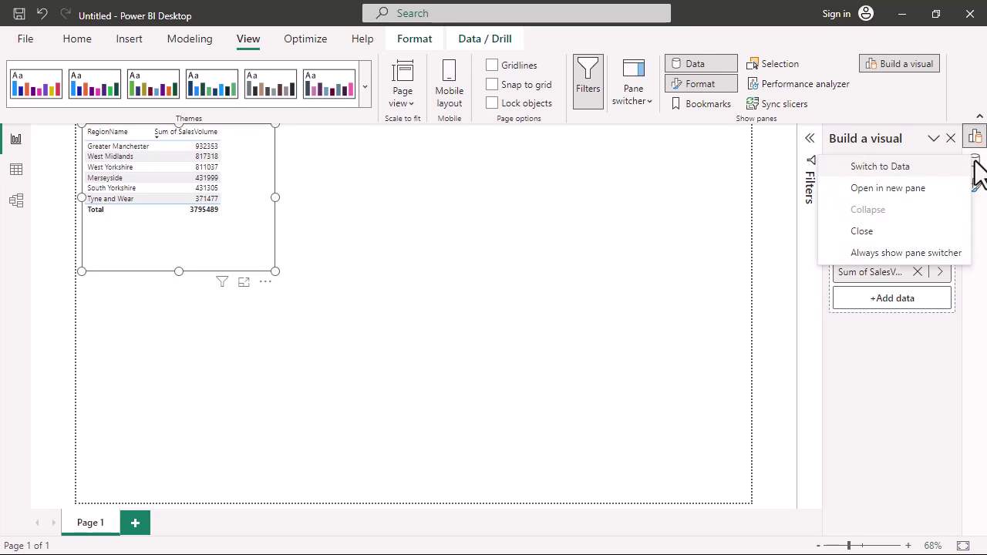
{"action": "left_click", "coordinate": [920, 188]}
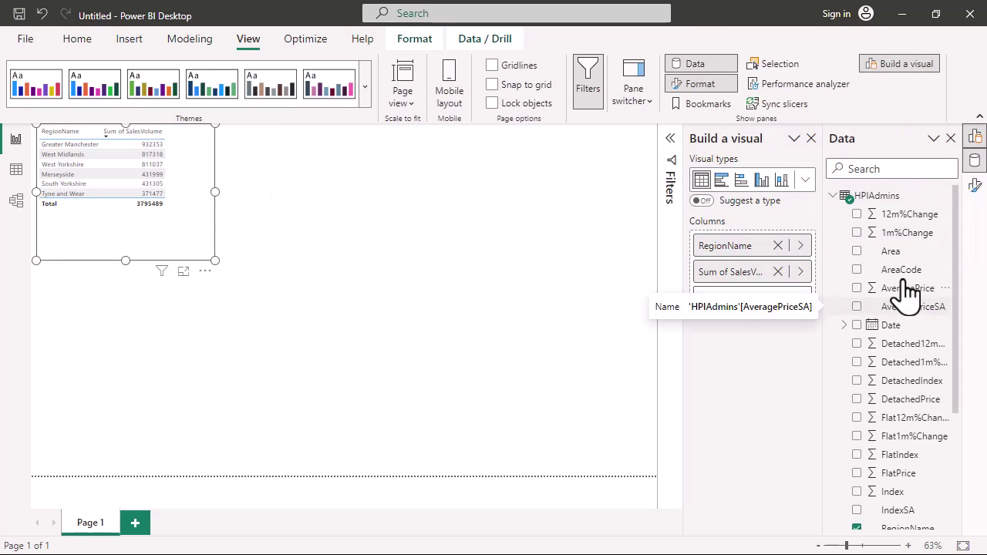
In View's pane switcher settings, untick Move Build a visual and tick Always show pane switcher.
{"action": "left_click", "coordinate": [637, 102]}
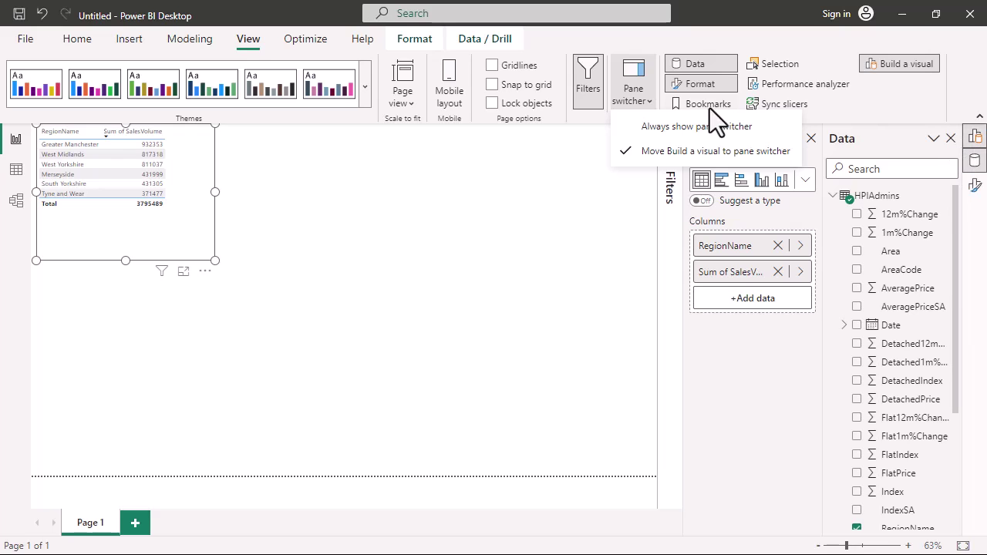
{"action": "left_click", "coordinate": [698, 86]}
{"action": "left_click", "coordinate": [694, 65]}
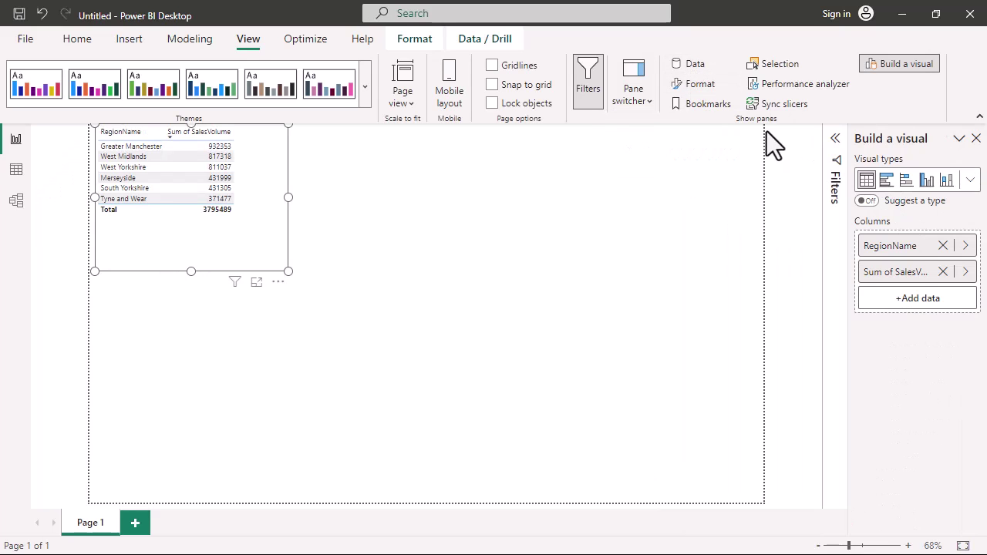
{"action": "left_click", "coordinate": [630, 100]}
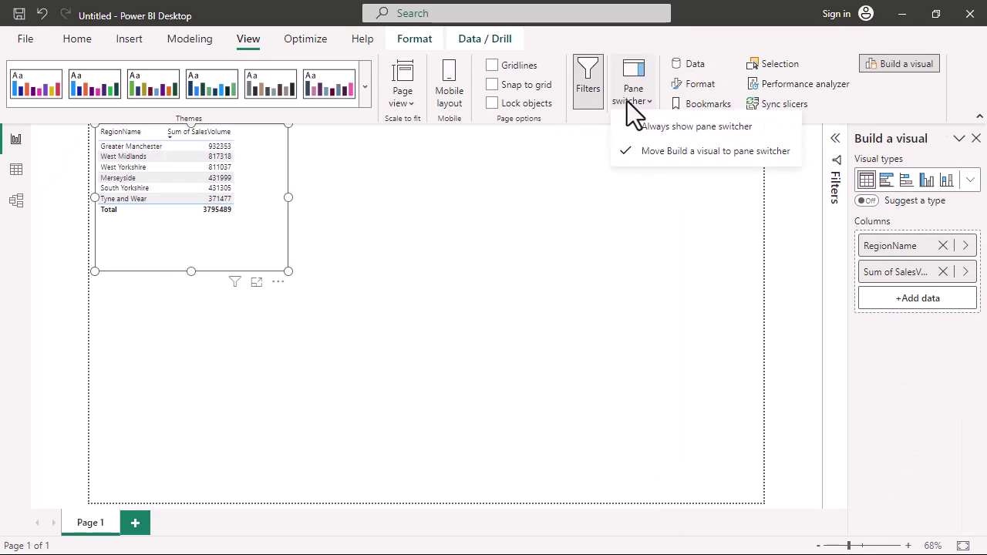
{"action": "left_click", "coordinate": [678, 128]}
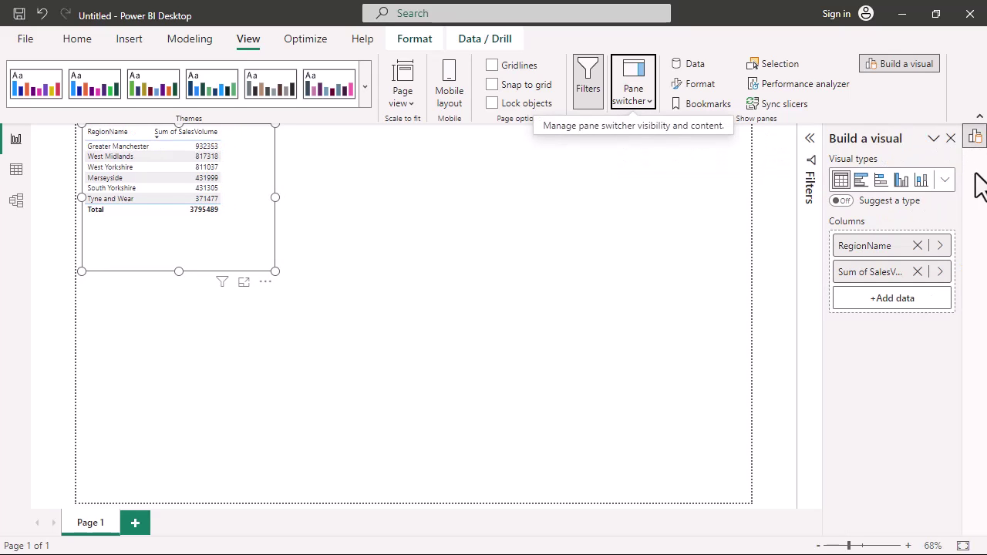
Switch the side pane between Data and Format, then bring up the Data pane's options.
{"action": "left_click", "coordinate": [694, 64]}
{"action": "left_click", "coordinate": [703, 85]}
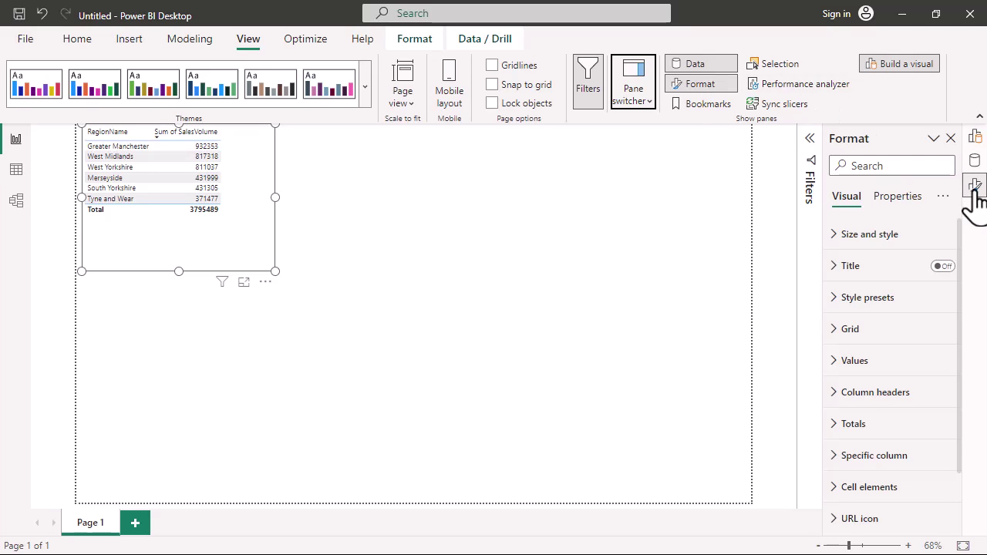
{"action": "right_click", "coordinate": [974, 162]}
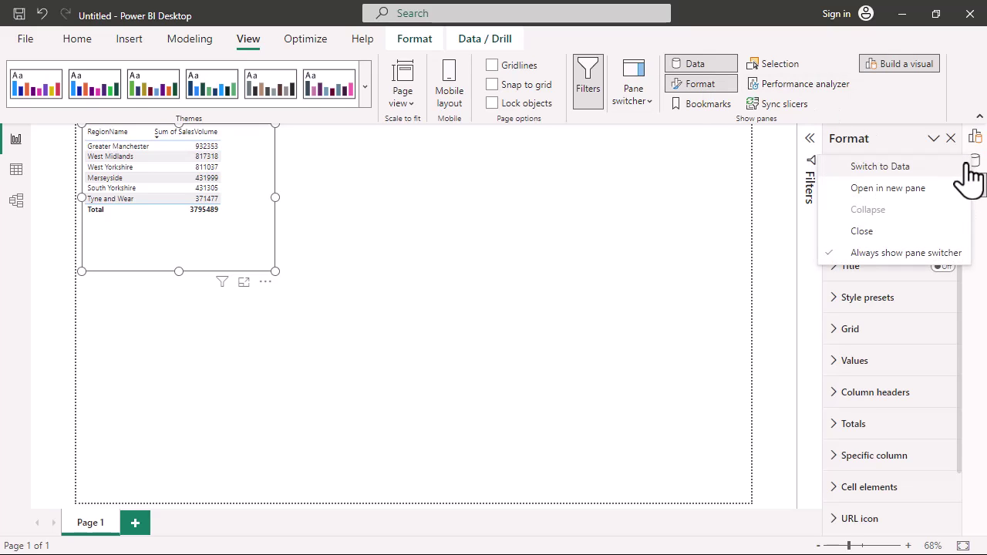
{"action": "left_click", "coordinate": [945, 165]}
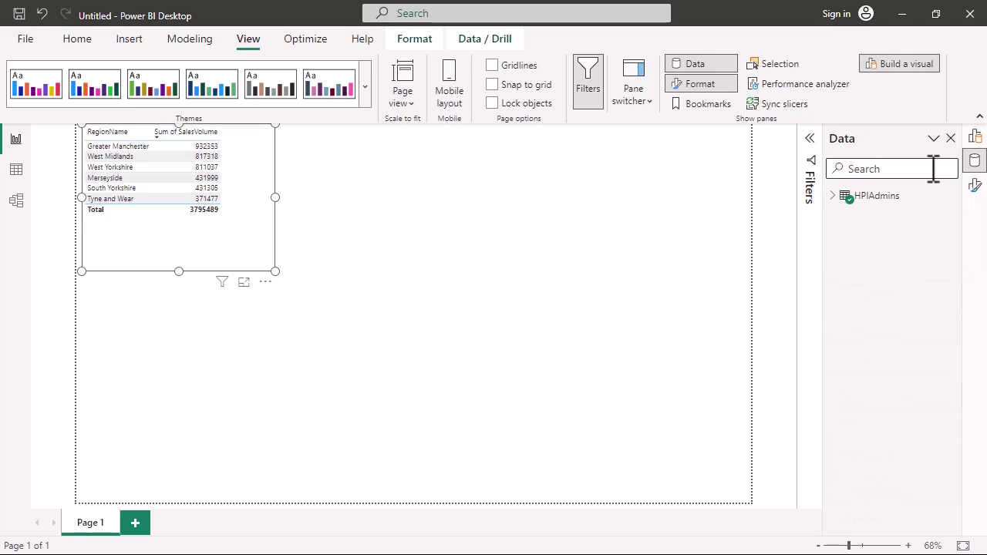
{"action": "right_click", "coordinate": [973, 160]}
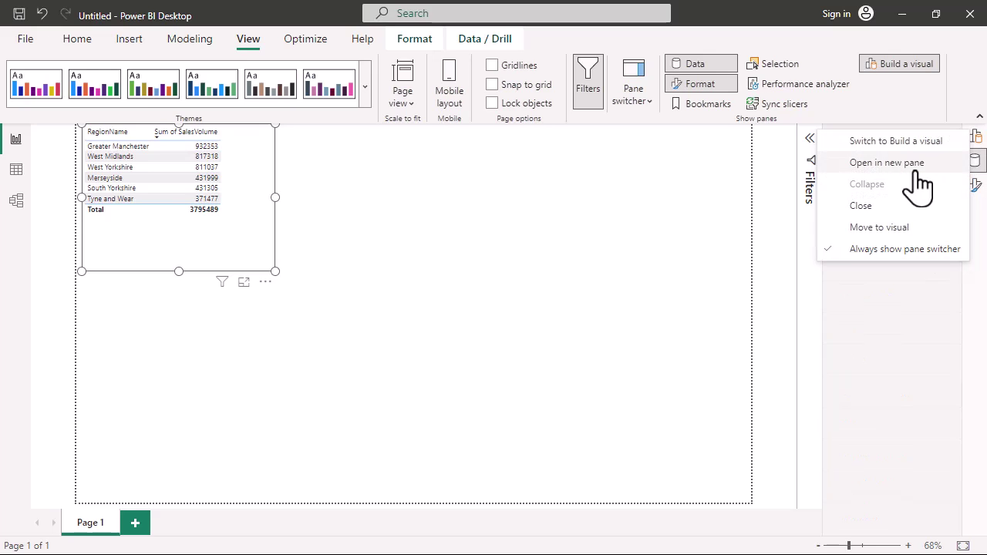
Open Build a visual and Format as separate panes beside Data, then expand the Filters pane.
{"action": "left_click", "coordinate": [887, 163]}
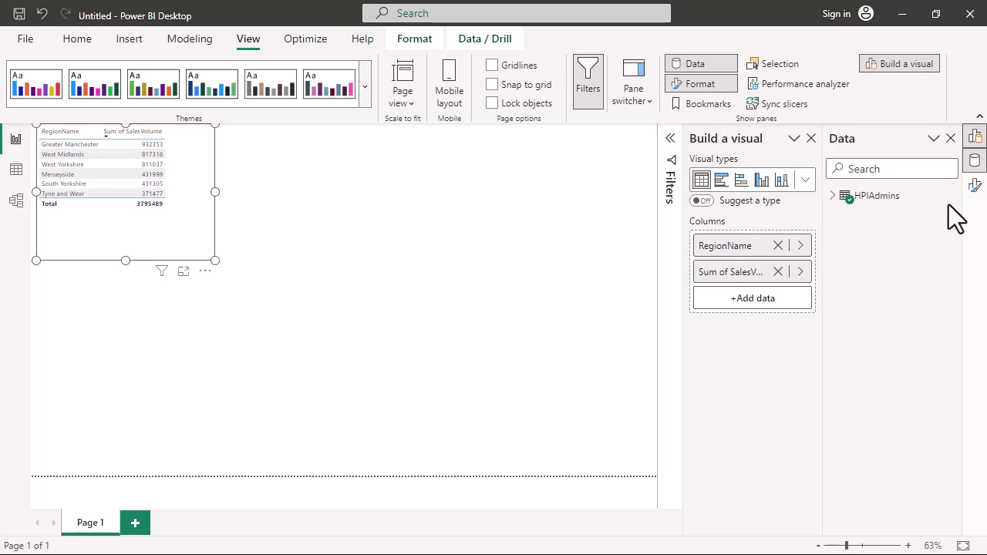
{"action": "right_click", "coordinate": [974, 187]}
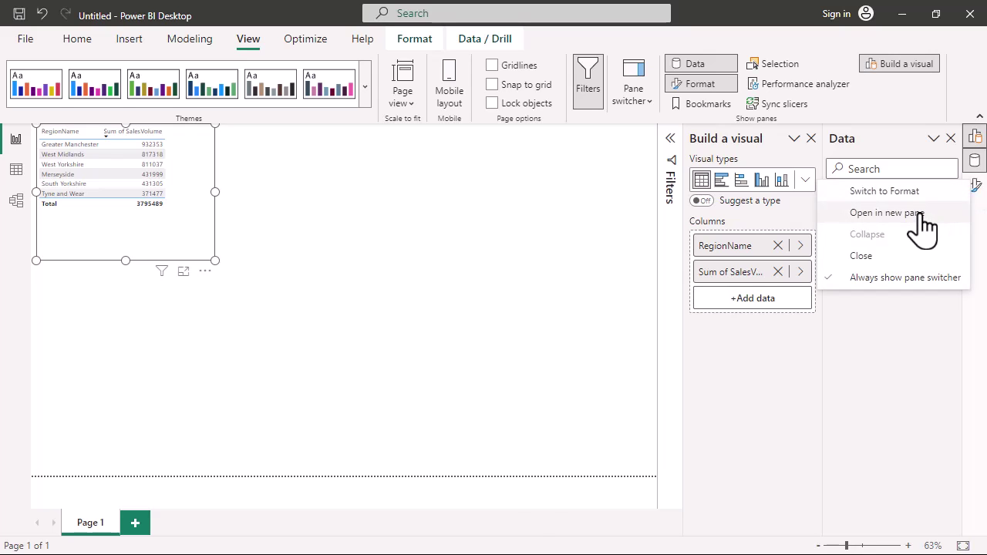
{"action": "left_click", "coordinate": [887, 213]}
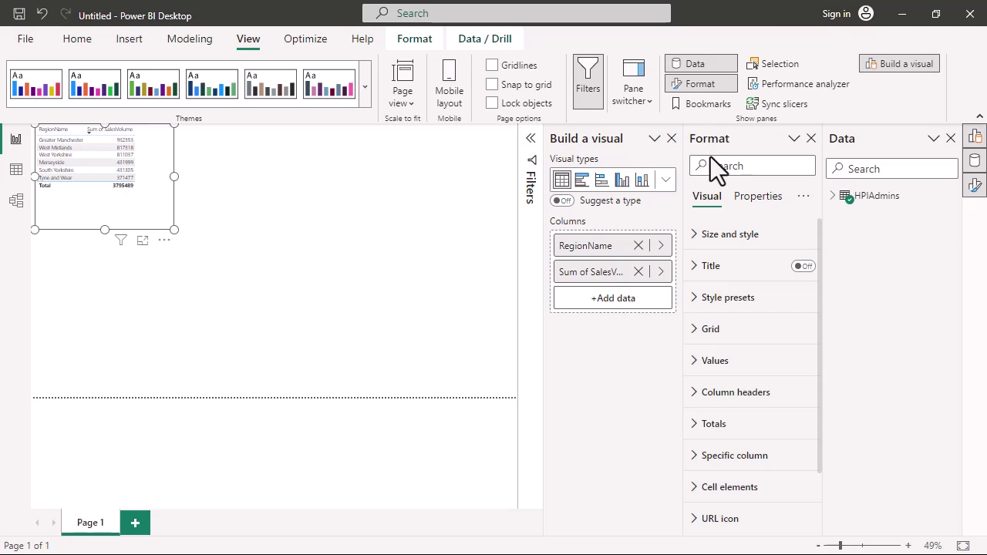
{"action": "left_click", "coordinate": [530, 140]}
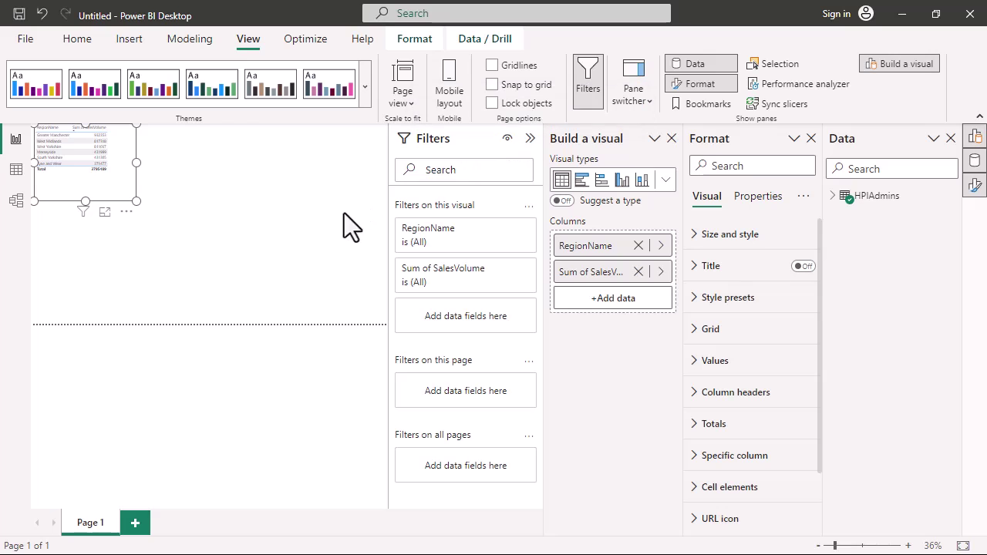
Deselect and reselect the table so Filters shows its RegionName and Sum of SalesVolume filters.
{"action": "left_click", "coordinate": [214, 230]}
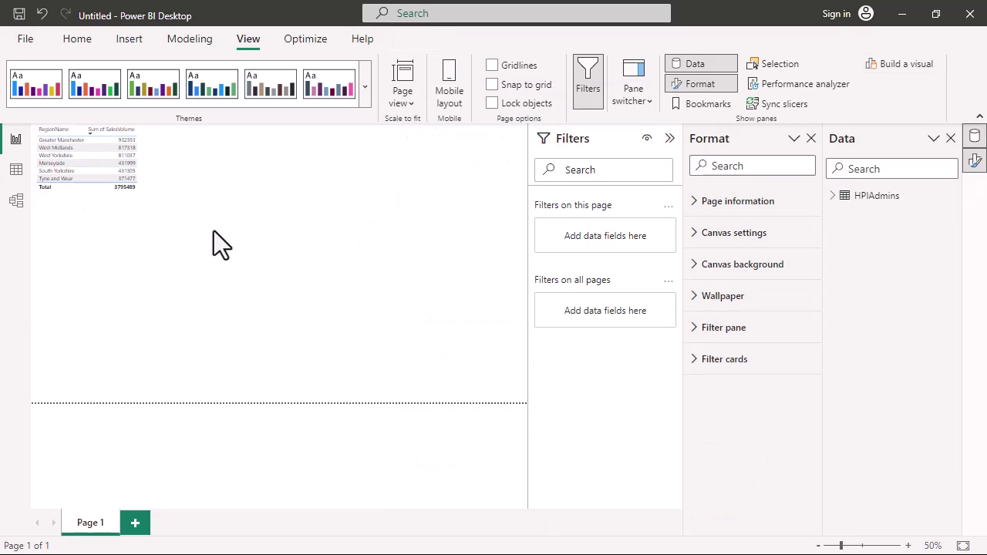
{"action": "left_click", "coordinate": [152, 214]}
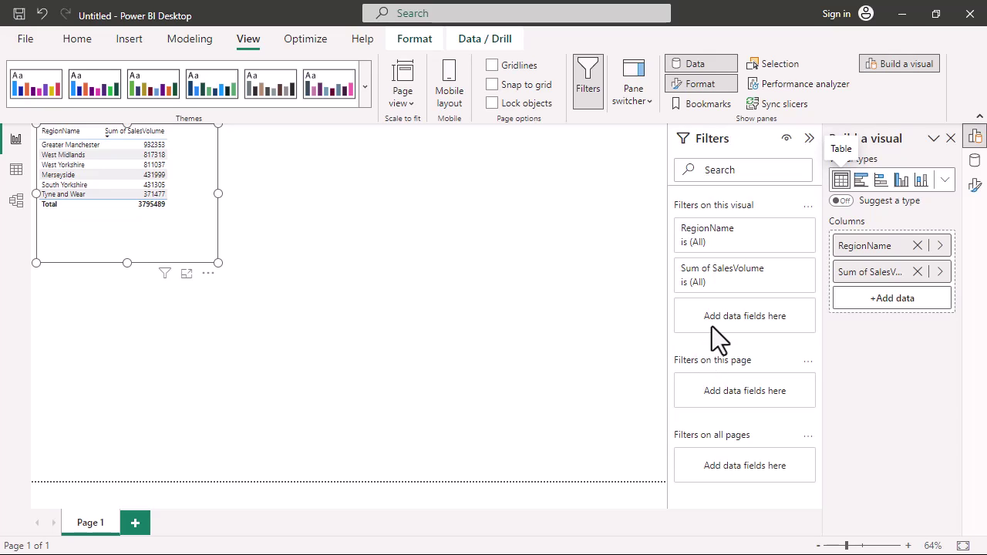
Check RegionName's aggregation is Don't summarize and SalesVolume's is Sum, changing nothing.
{"action": "left_click", "coordinate": [942, 247]}
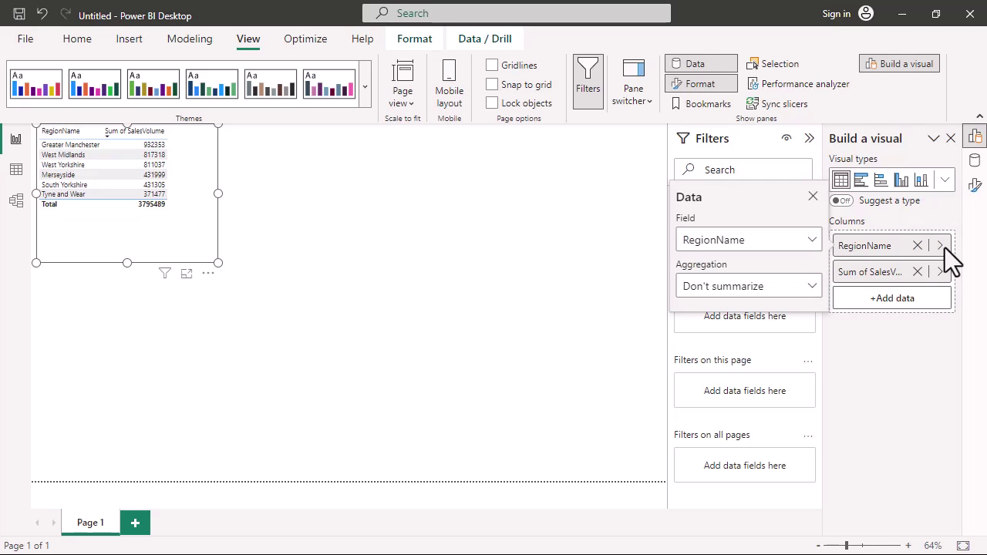
{"action": "left_click", "coordinate": [713, 242]}
{"action": "left_click", "coordinate": [713, 241]}
{"action": "left_click", "coordinate": [744, 292]}
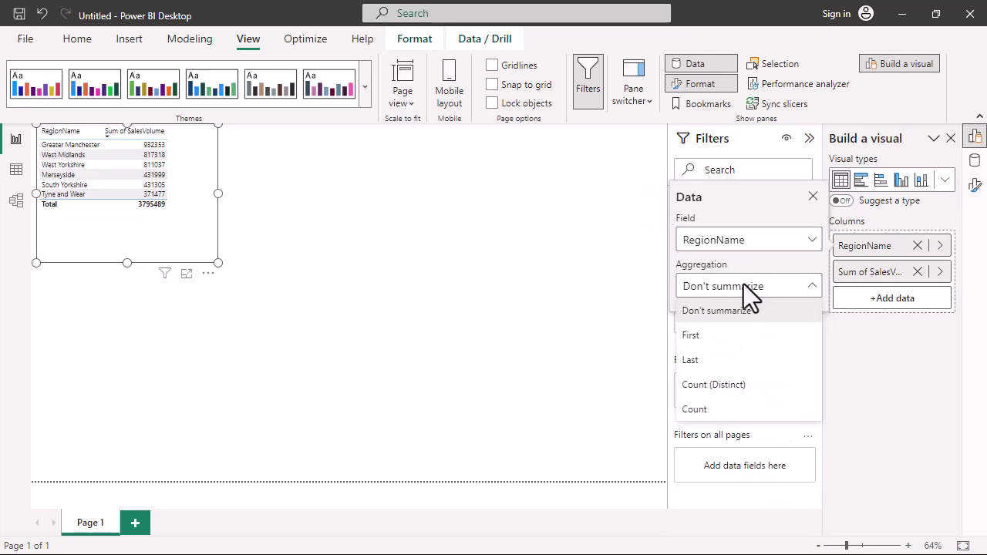
{"action": "left_click", "coordinate": [942, 277]}
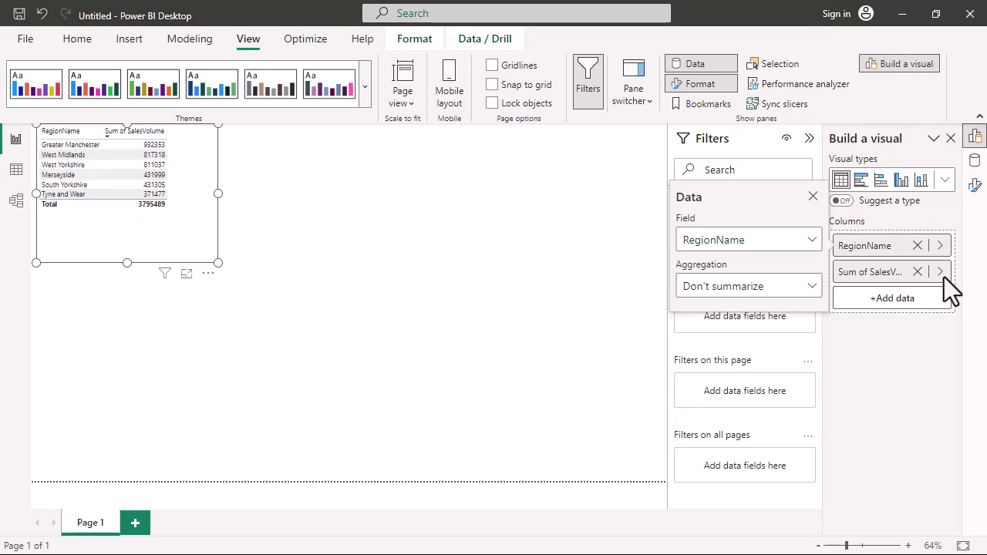
{"action": "left_click", "coordinate": [943, 276]}
{"action": "left_click", "coordinate": [768, 315]}
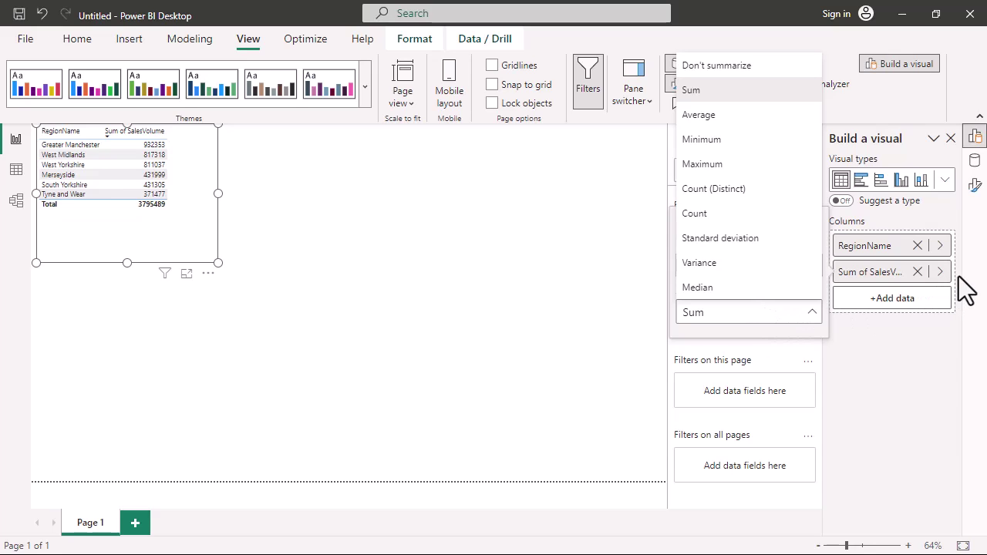
{"action": "left_click", "coordinate": [933, 328]}
{"action": "left_click", "coordinate": [913, 327]}
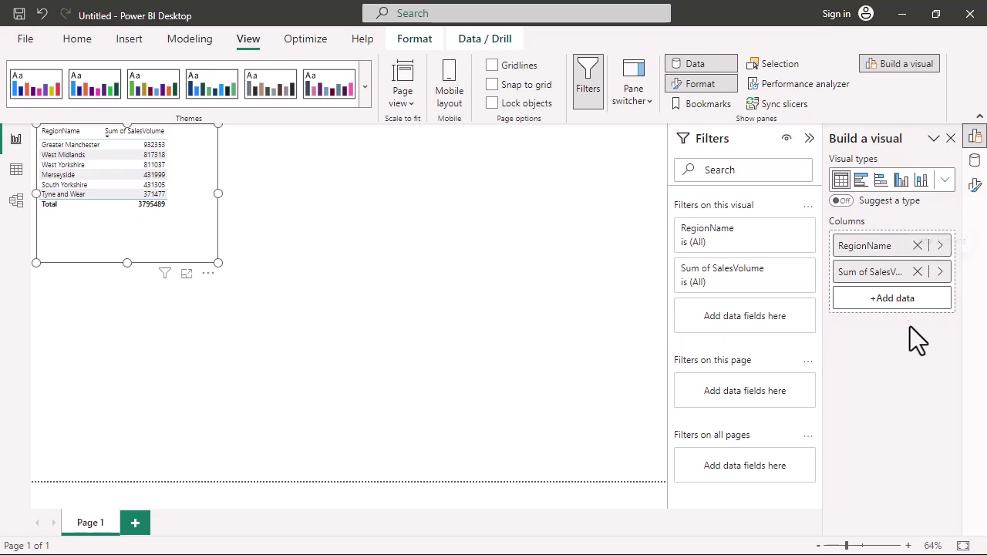
{"action": "right_click", "coordinate": [868, 259]}
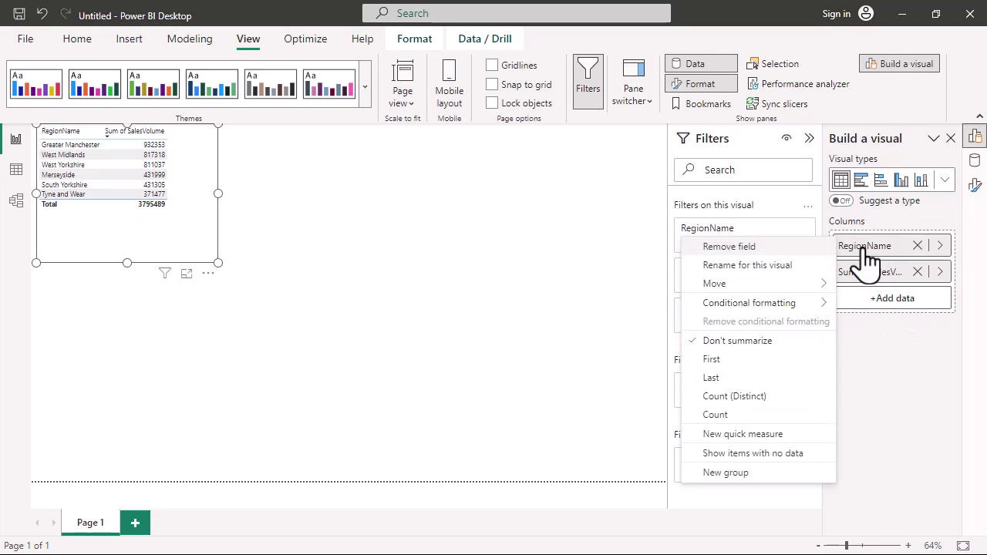
{"action": "mouse_move", "coordinate": [797, 282]}
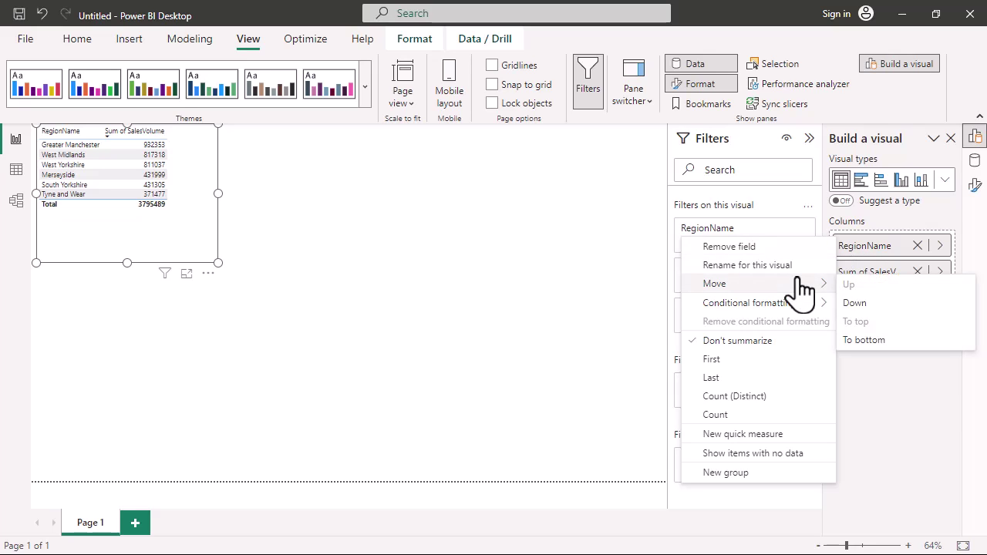
{"action": "mouse_move", "coordinate": [801, 308]}
{"action": "left_click", "coordinate": [900, 334]}
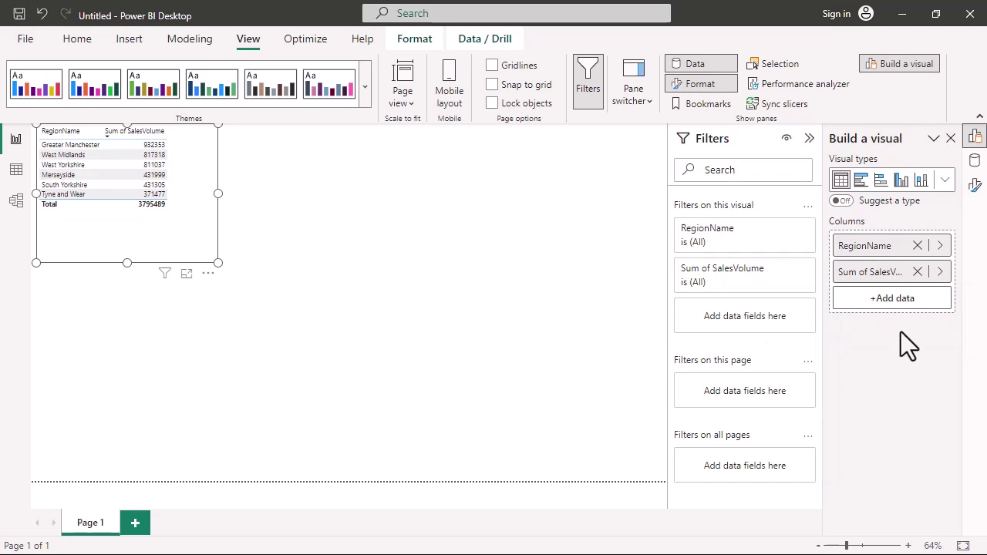
{"action": "double_click", "coordinate": [886, 252]}
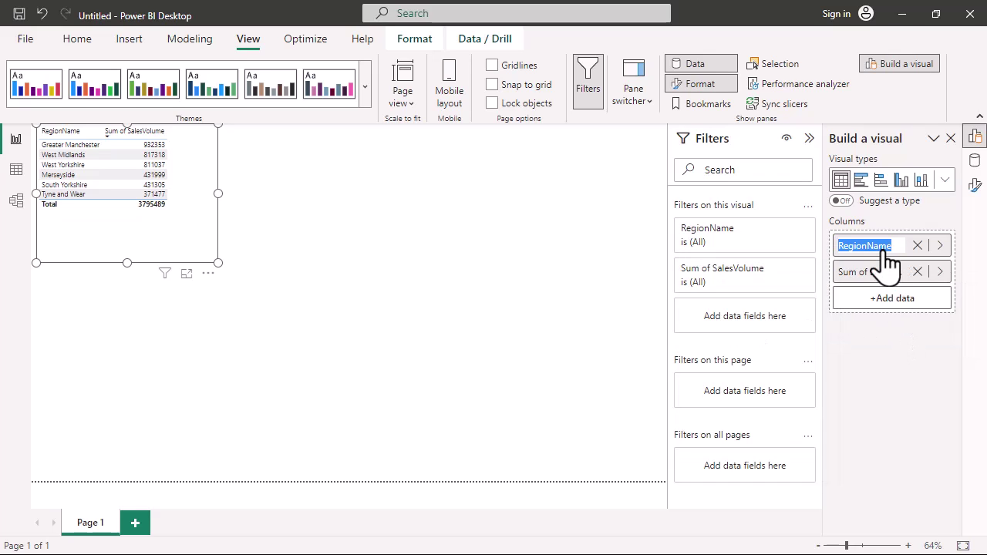
{"action": "left_click", "coordinate": [879, 338]}
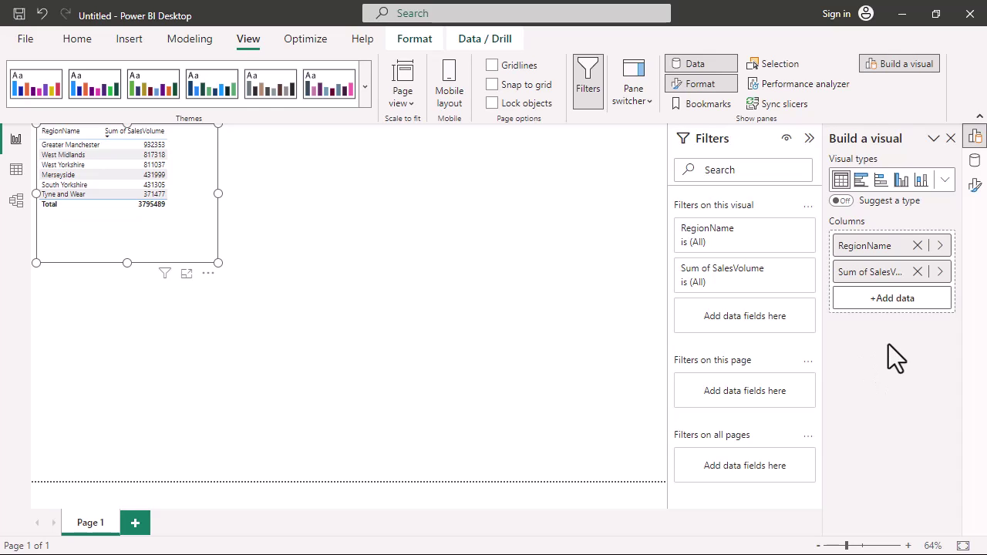
Open Data as a separate pane, toggle View > Format, then open the table's Format settings.
{"action": "right_click", "coordinate": [975, 175]}
{"action": "left_click", "coordinate": [930, 188]}
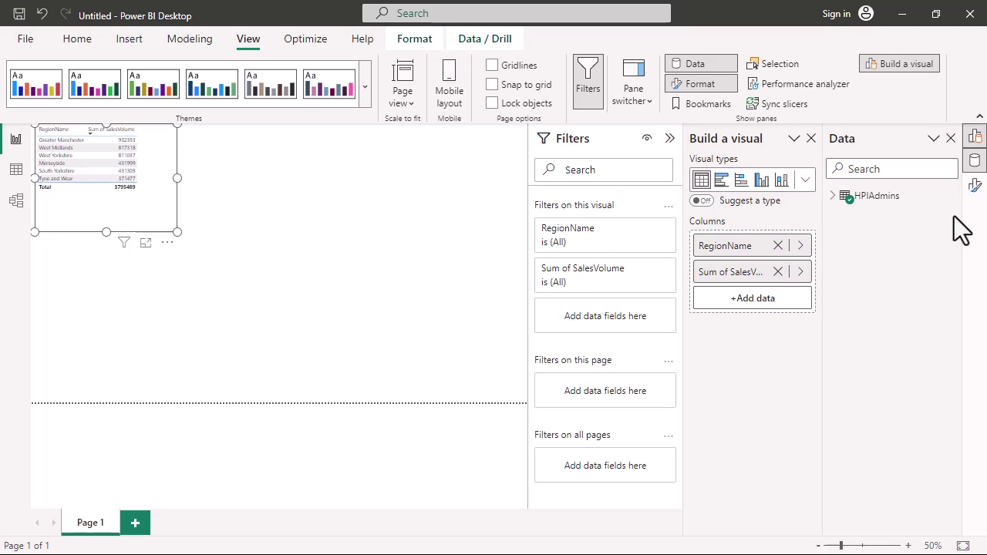
{"action": "left_click", "coordinate": [703, 84]}
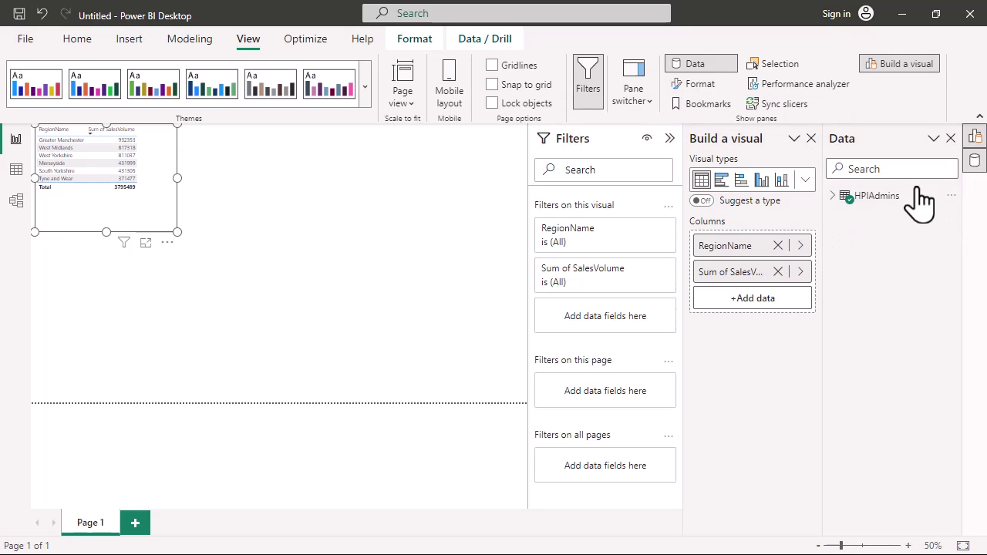
{"action": "left_click", "coordinate": [691, 86]}
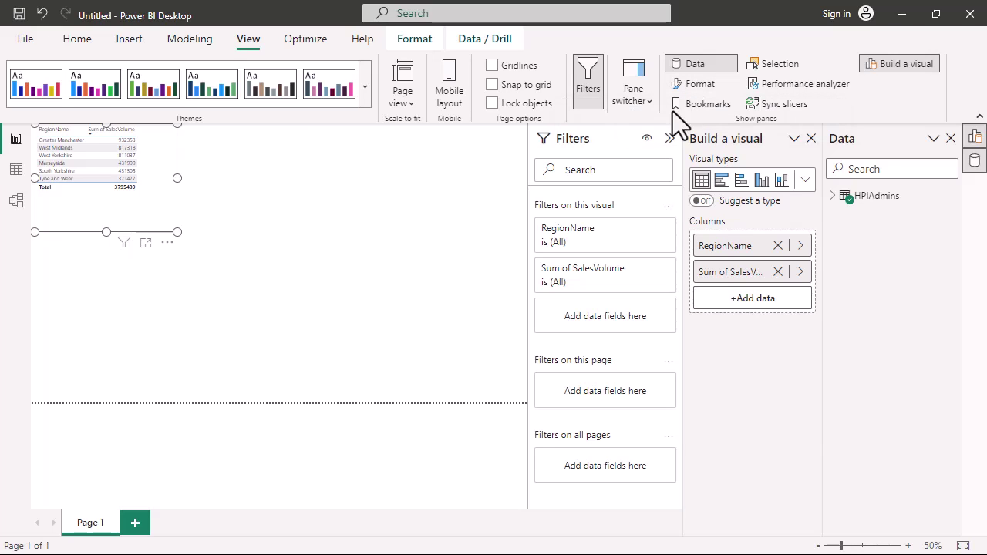
{"action": "right_click", "coordinate": [155, 210]}
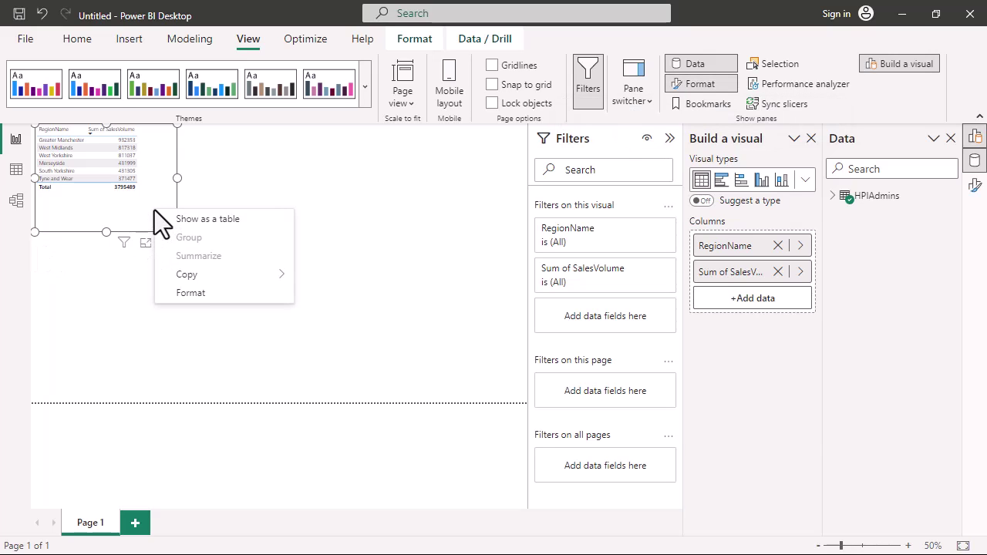
{"action": "left_click", "coordinate": [190, 293]}
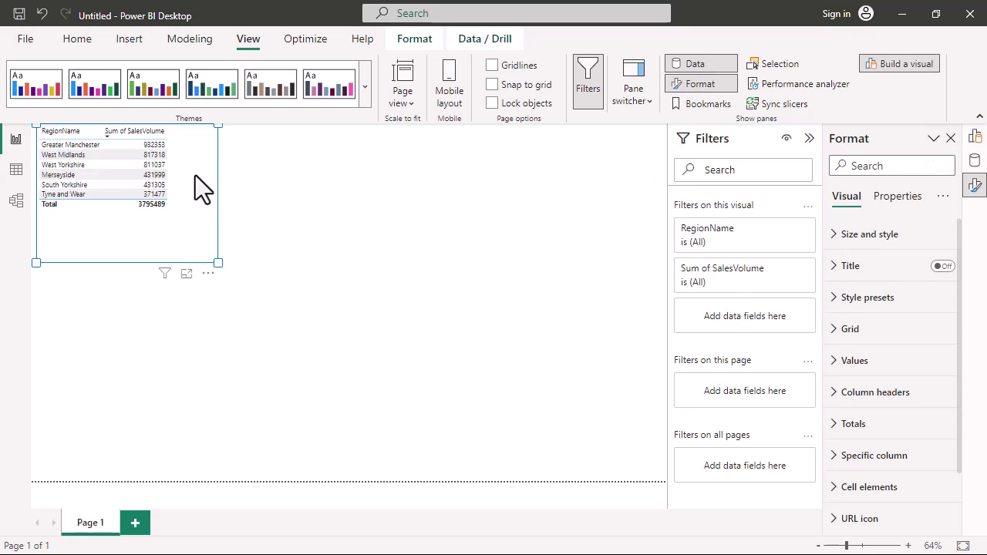
Move the Build a visual pane onto the table visual and open its floating flyout.
{"action": "left_click", "coordinate": [975, 138]}
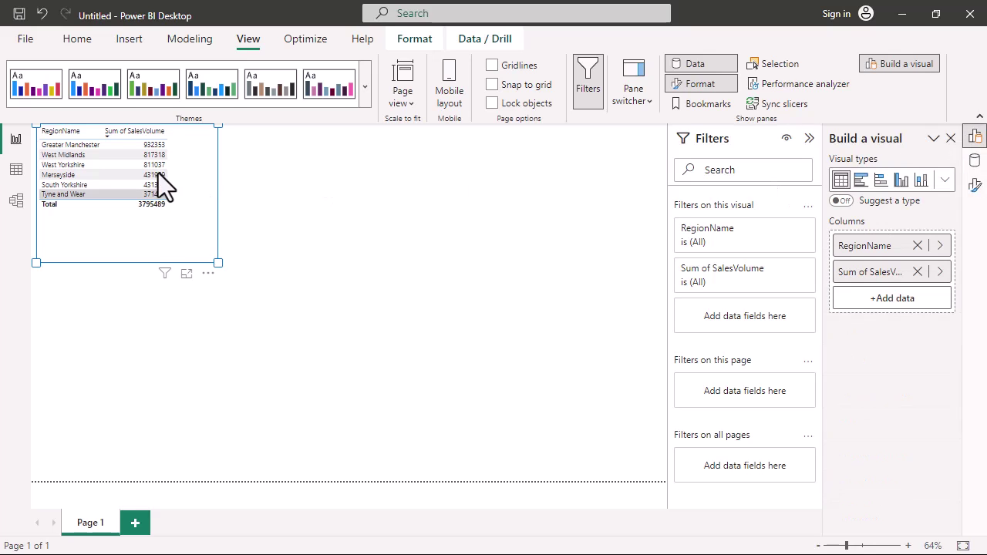
{"action": "left_click", "coordinate": [934, 139]}
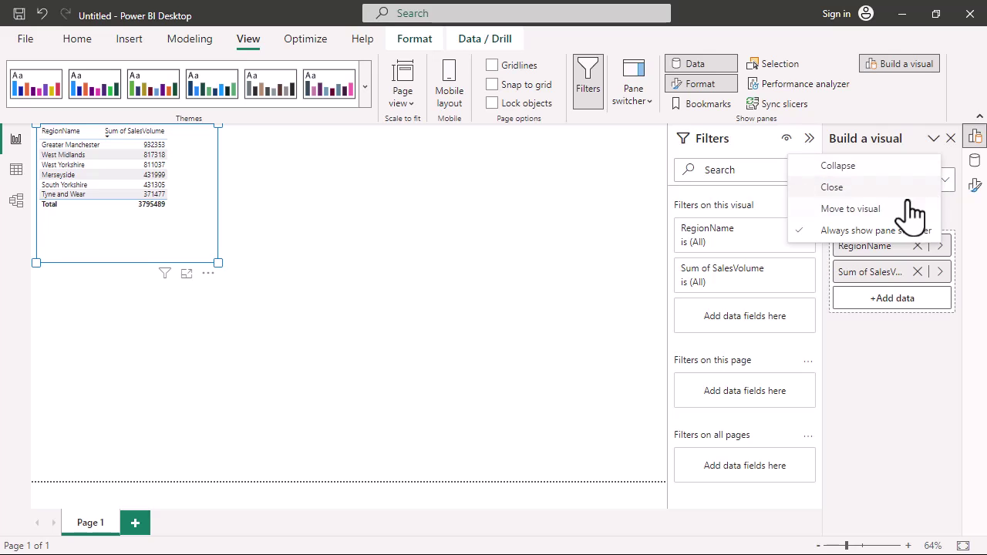
{"action": "left_click", "coordinate": [887, 209]}
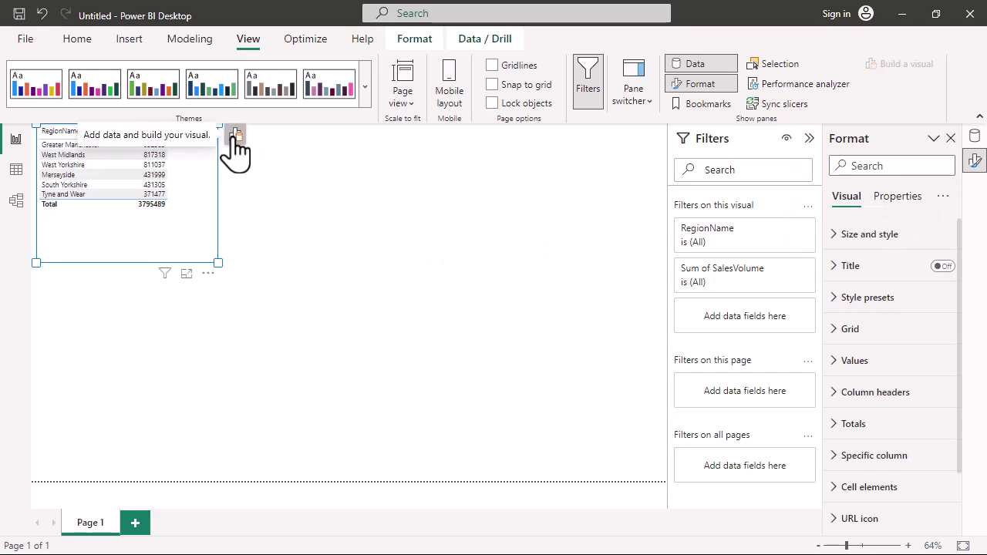
{"action": "left_click", "coordinate": [234, 135]}
{"action": "left_click", "coordinate": [380, 139]}
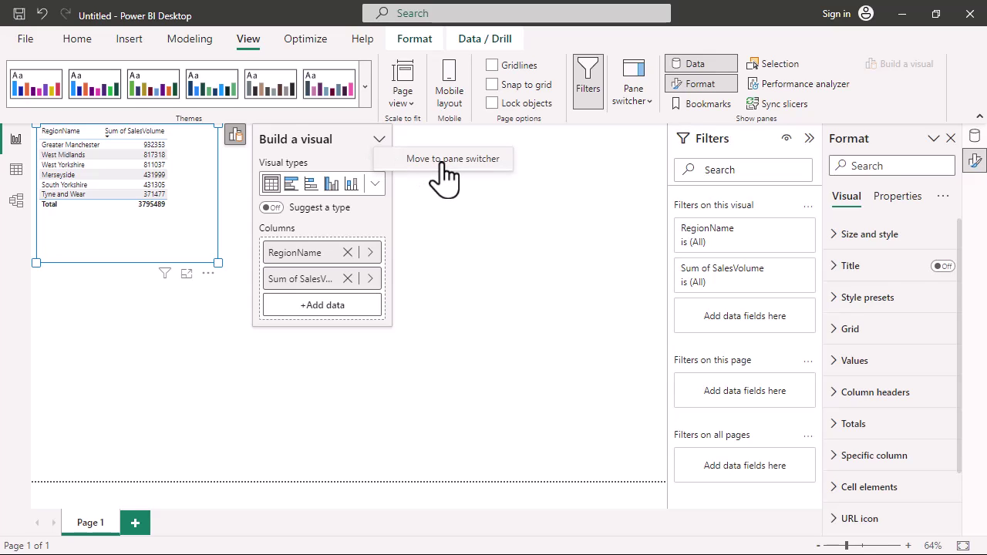
{"action": "left_click", "coordinate": [446, 255]}
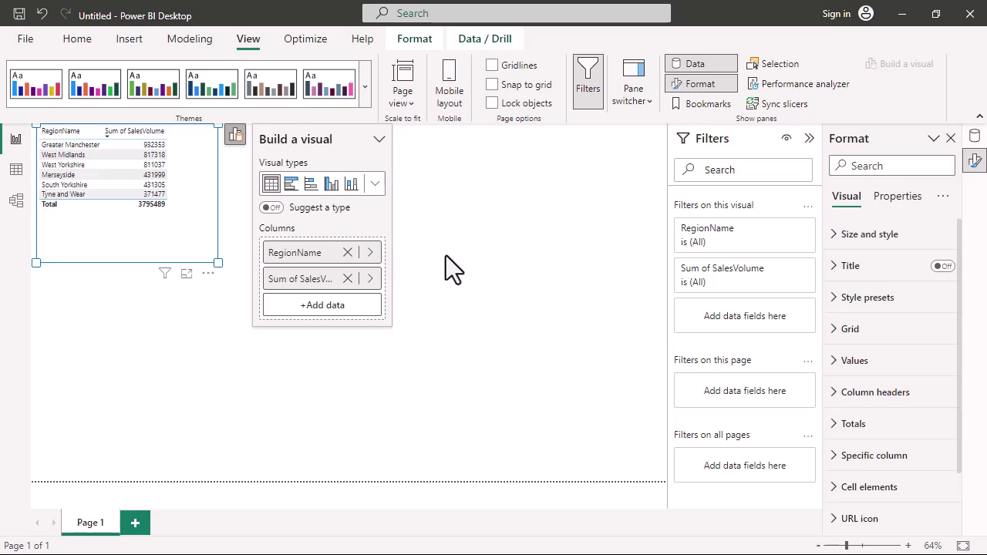